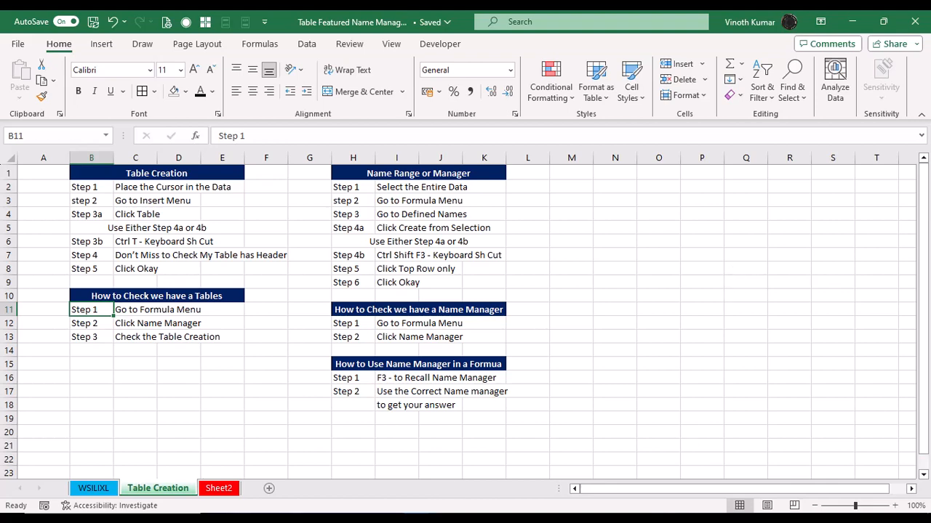
Step: Copy the Date and Sales data from D2:E15 on Sheet2 and paste a duplicate starting at J2
{"action": "left_click", "coordinate": [219, 489]}
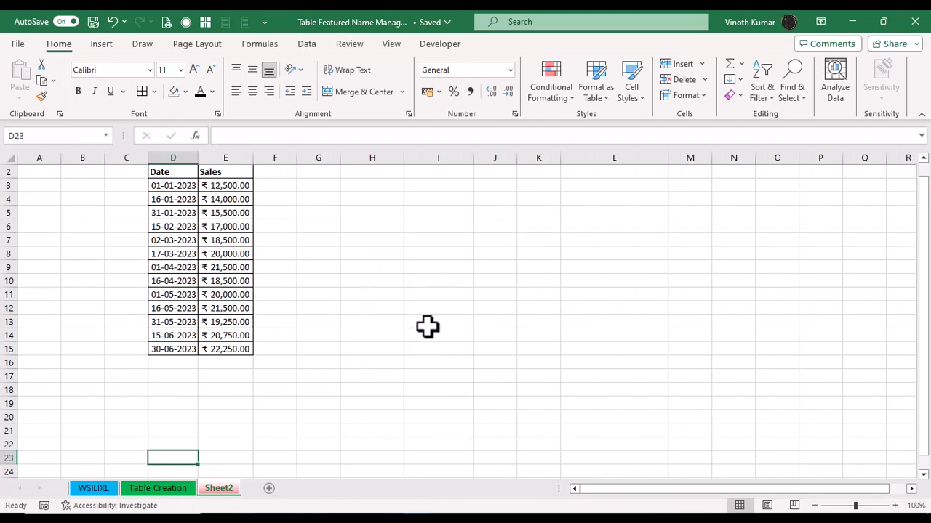
{"action": "scroll", "coordinate": [442, 301], "scroll_direction": "up", "scroll_amount": 1}
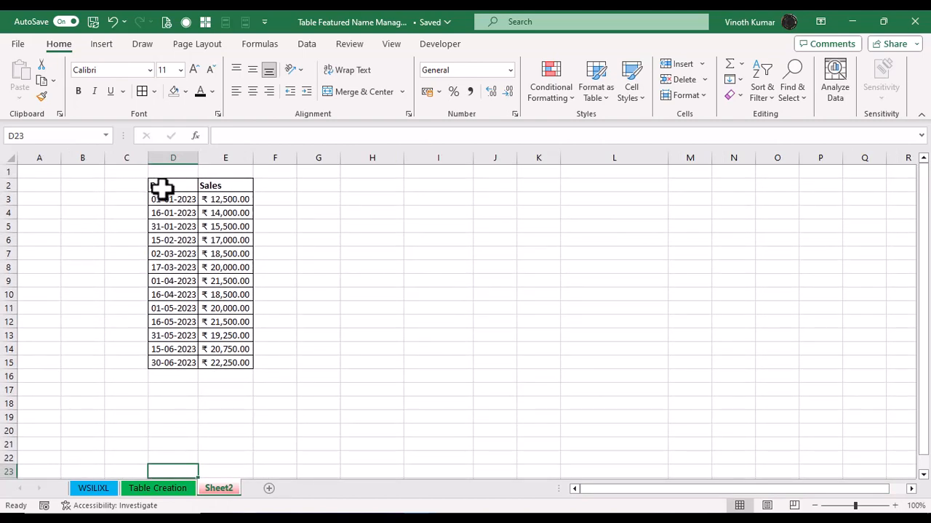
{"action": "left_click_drag", "start_coordinate": [162, 188], "coordinate": [231, 357]}
{"action": "key", "text": "ctrl+c"}
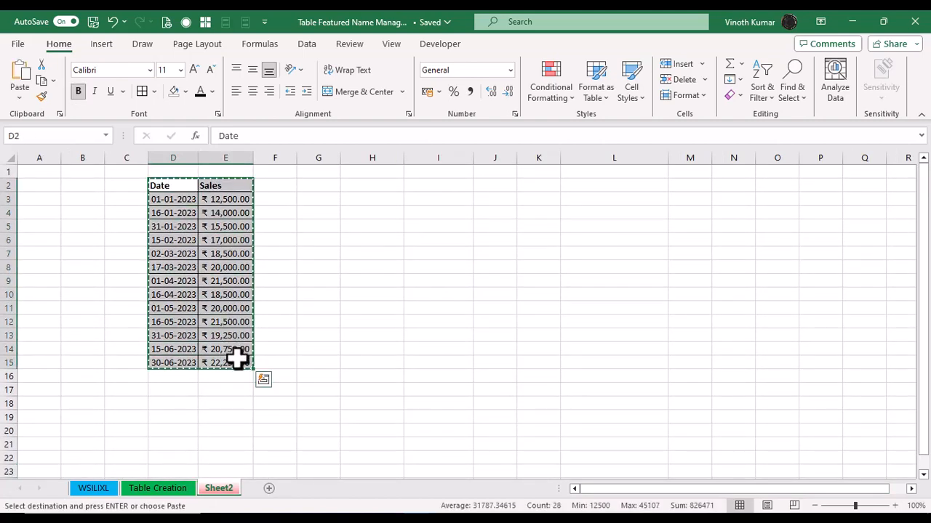
{"action": "left_click", "coordinate": [501, 184]}
{"action": "key", "text": "ctrl+v"}
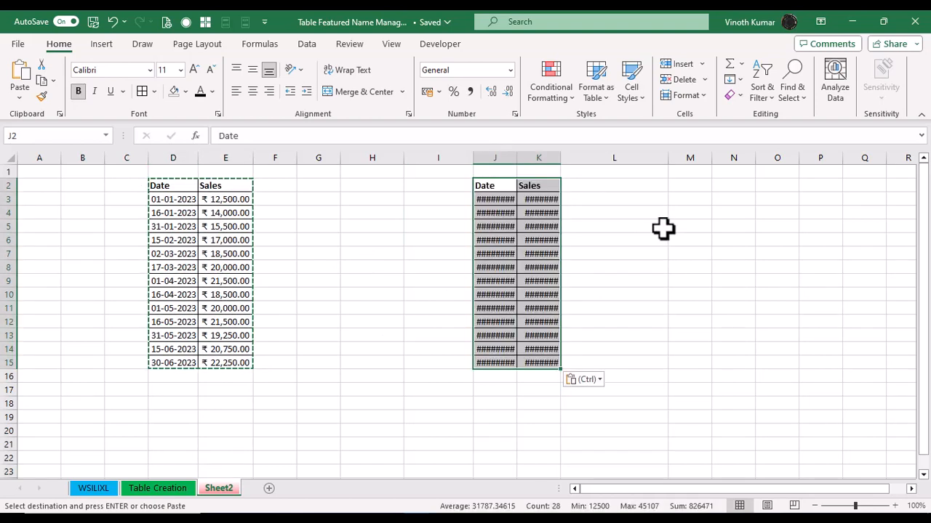
{"action": "key", "text": "Escape"}
Step: Autofit the widths of columns J and K to show the pasted dates and sales
{"action": "double_click", "coordinate": [517, 158]}
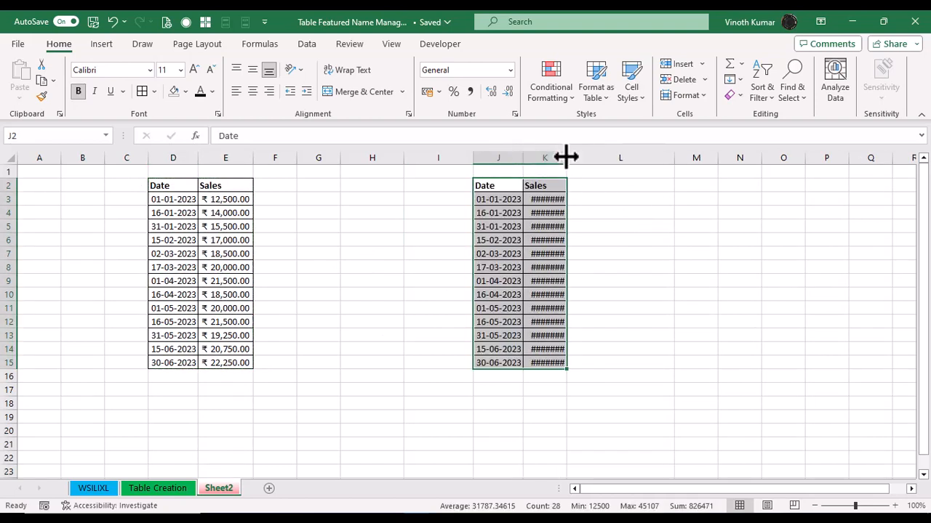
{"action": "double_click", "coordinate": [567, 157]}
{"action": "left_click", "coordinate": [716, 269]}
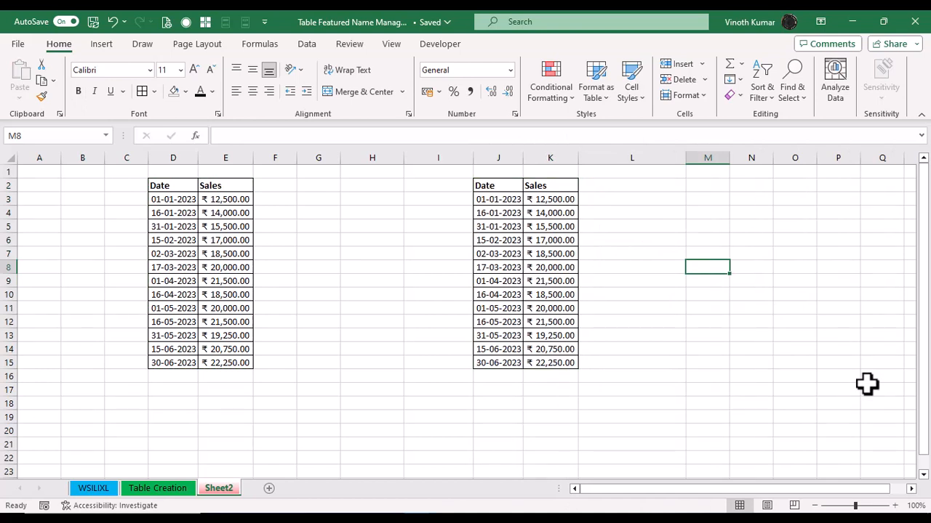
Step: Create named ranges from the top row only of the Date and Sales data in D2:E15
{"action": "left_click", "coordinate": [179, 187]}
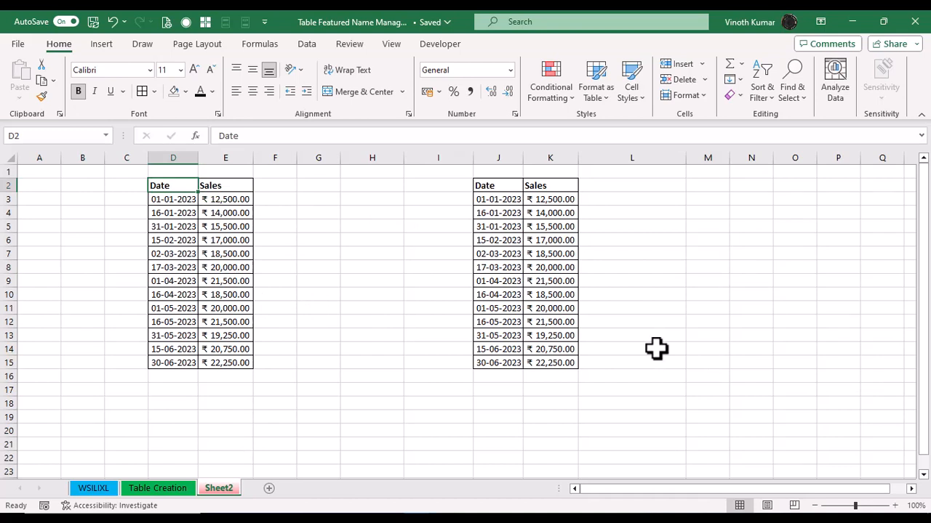
{"action": "key", "text": "ctrl+shift+F3"}
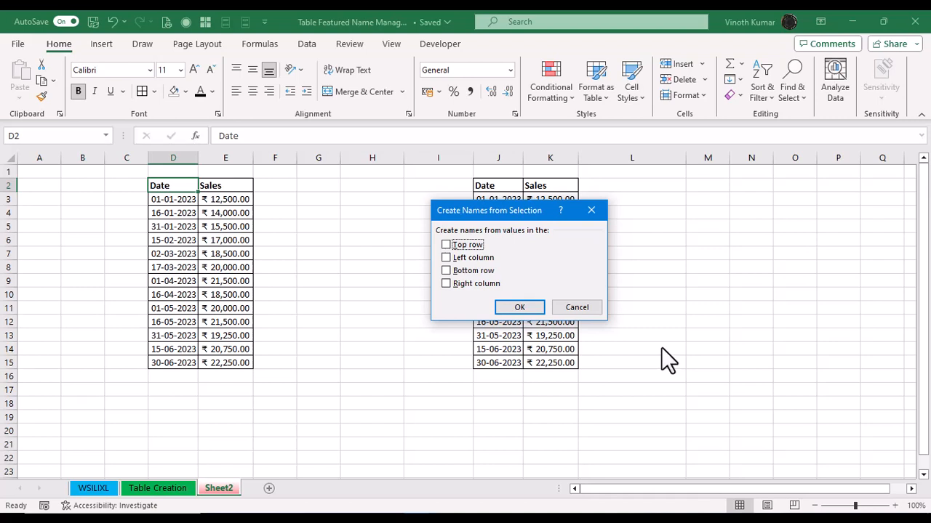
{"action": "left_click", "coordinate": [584, 307]}
{"action": "key", "text": "ctrl+a"}
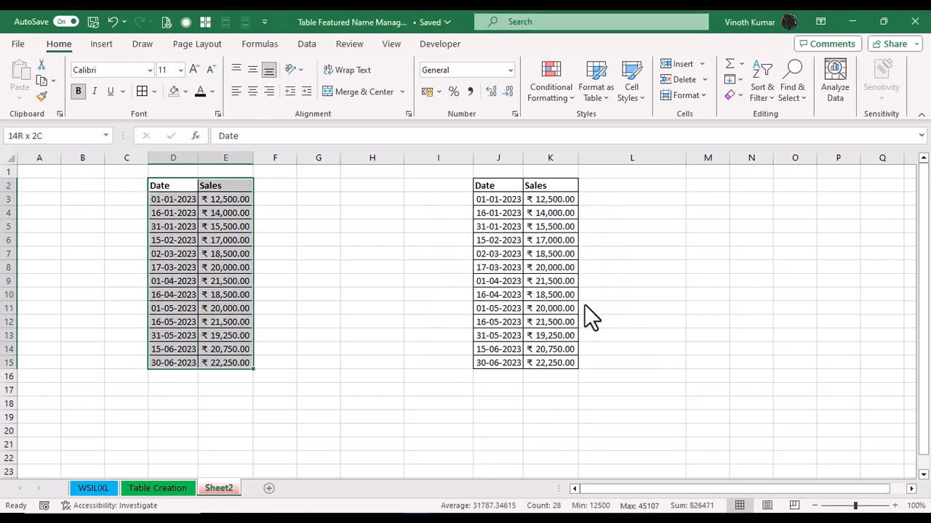
{"action": "key", "text": "ctrl+shift+F3"}
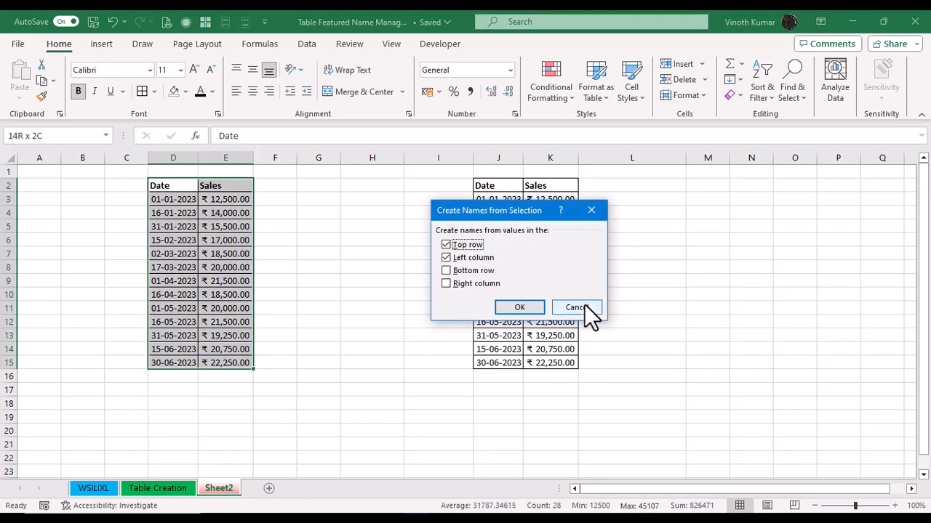
{"action": "left_click", "coordinate": [445, 259]}
{"action": "left_click_drag", "start_coordinate": [482, 215], "coordinate": [358, 243]}
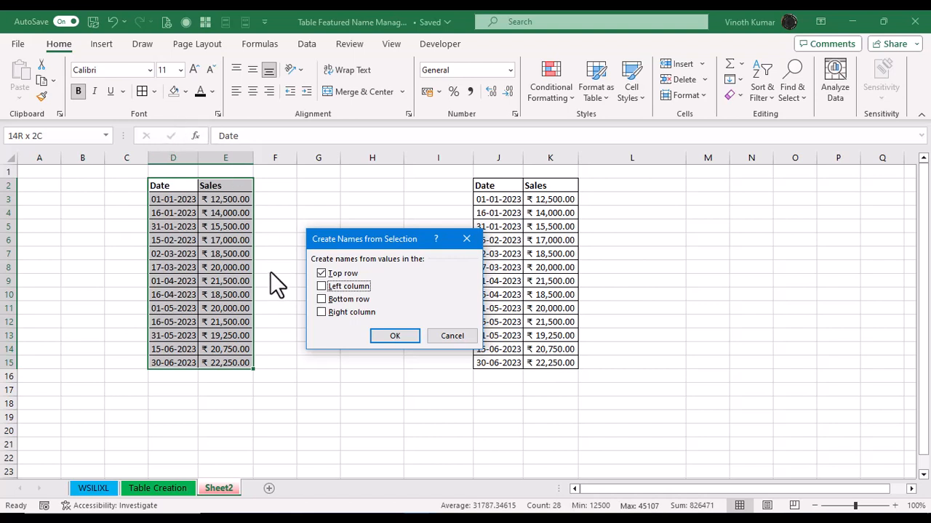
{"action": "left_click", "coordinate": [401, 339]}
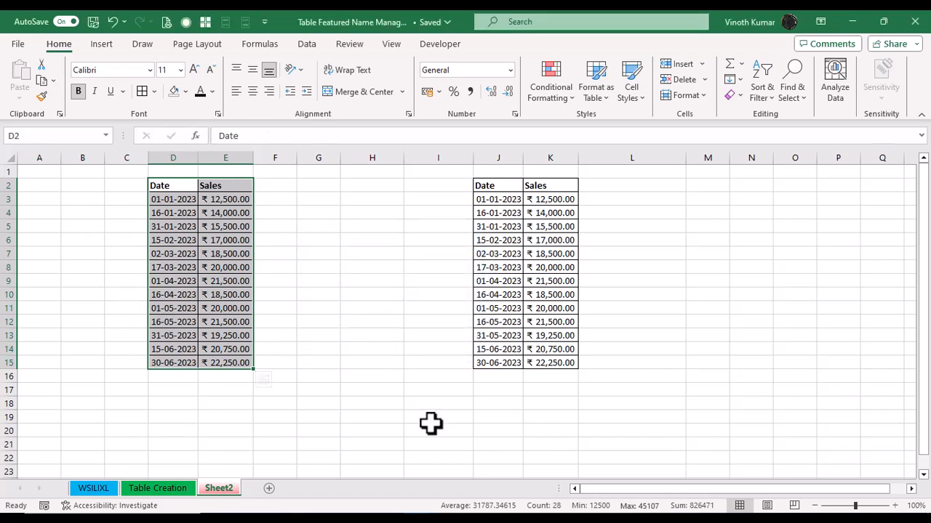
Step: Open the Name Manager to review the defined names and their ranges, then close it
{"action": "left_click", "coordinate": [266, 43]}
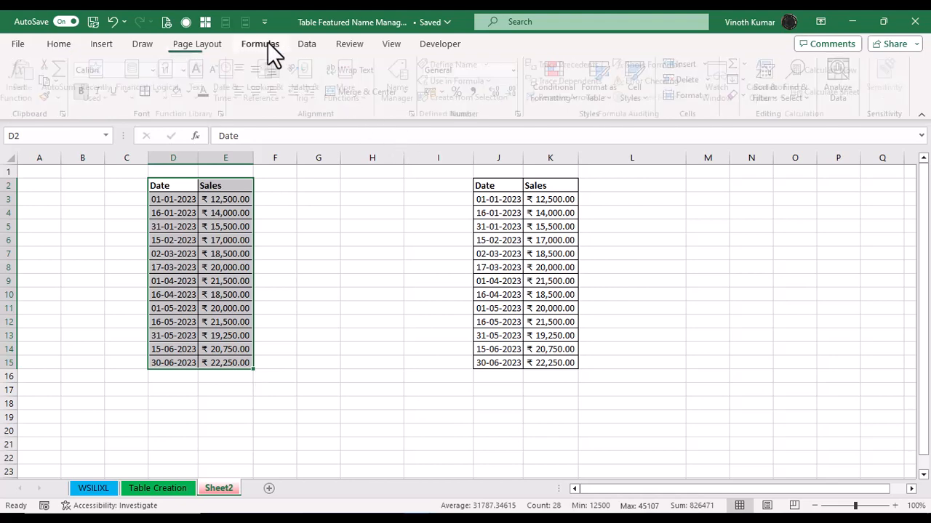
{"action": "left_click", "coordinate": [399, 78]}
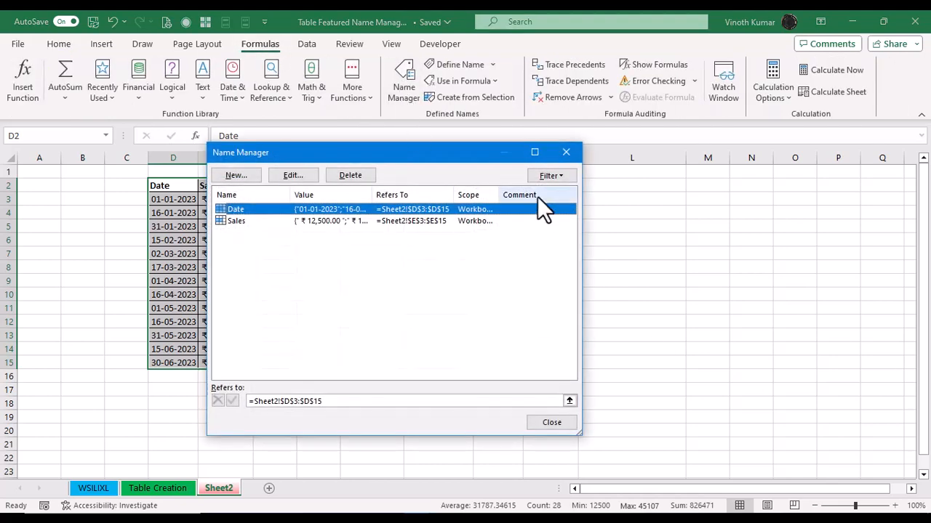
{"action": "left_click_drag", "start_coordinate": [408, 149], "coordinate": [556, 131]}
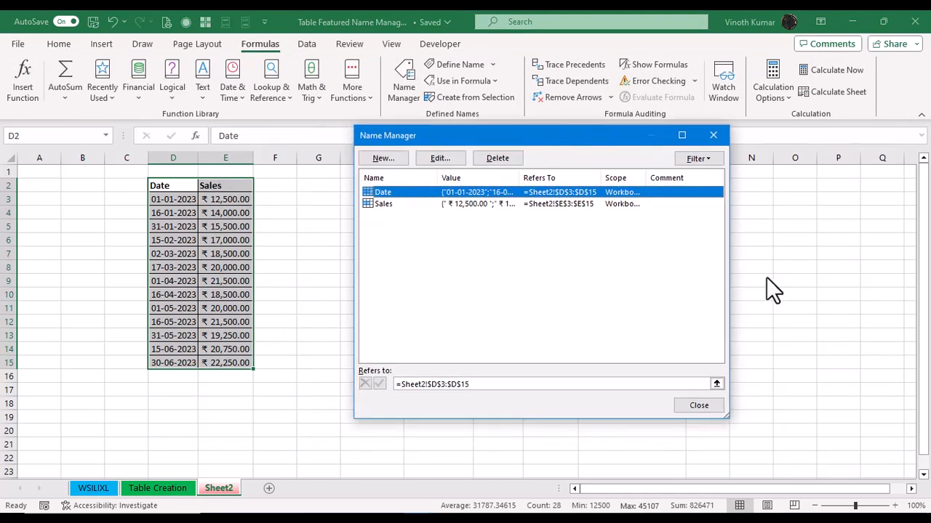
{"action": "left_click", "coordinate": [697, 408]}
{"action": "left_click", "coordinate": [776, 466]}
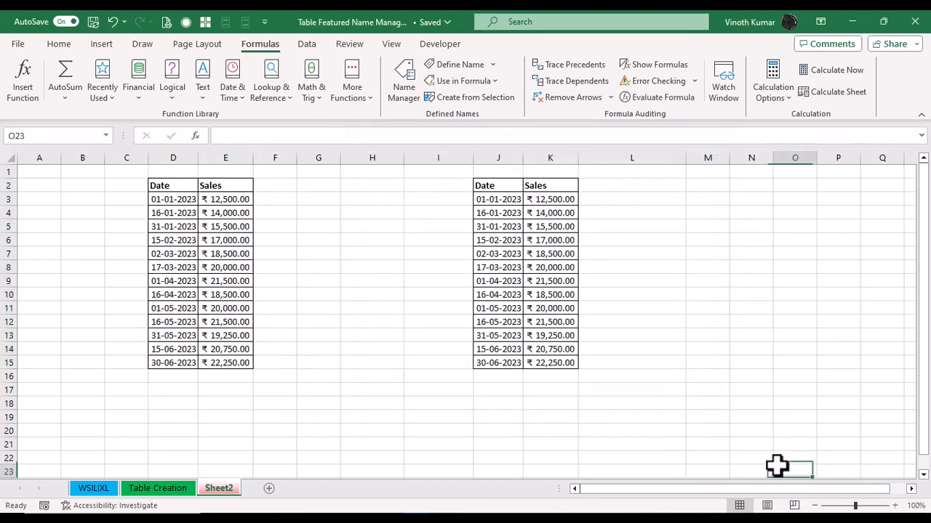
Step: Label G3 as Sum and enter the formula =SUM(Sales) in H3
{"action": "left_click", "coordinate": [304, 201]}
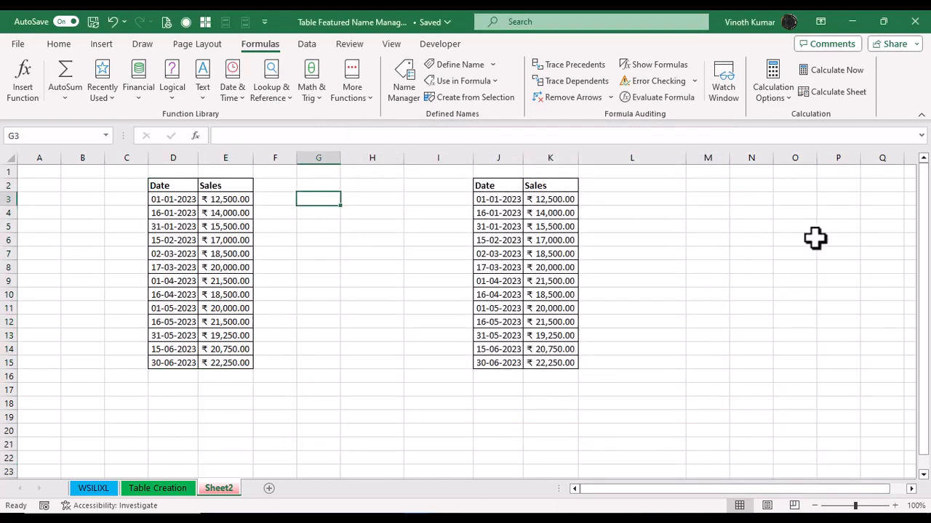
{"action": "type", "text": "Sum"}
{"action": "key", "text": "Tab"}
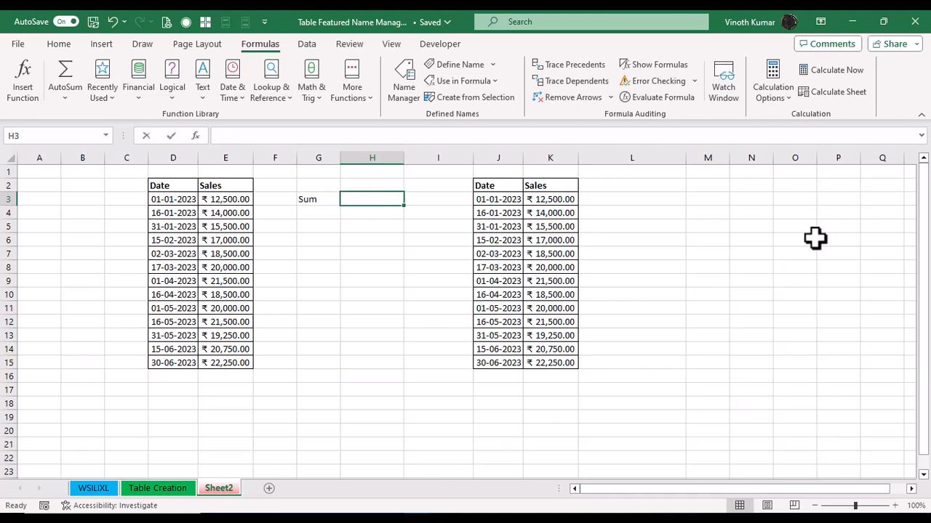
{"action": "type", "text": "=su"}
{"action": "key", "text": "Tab"}
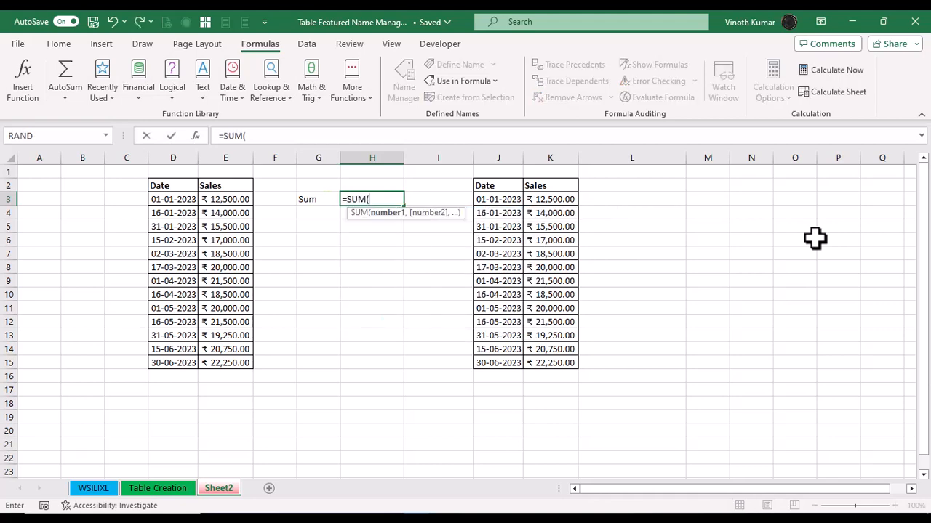
{"action": "type", "text": "sales"}
{"action": "key", "text": "Tab"}
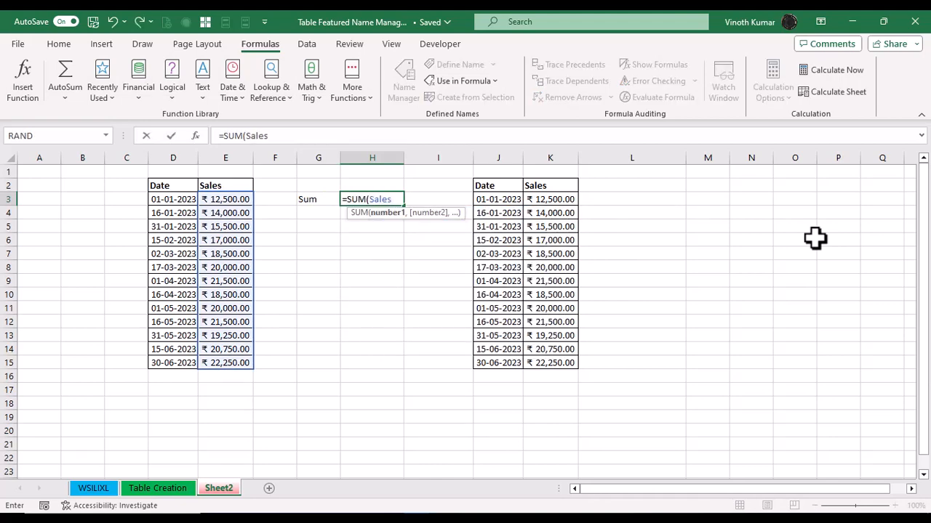
{"action": "type", "text": ")"}
{"action": "key", "text": "Return"}
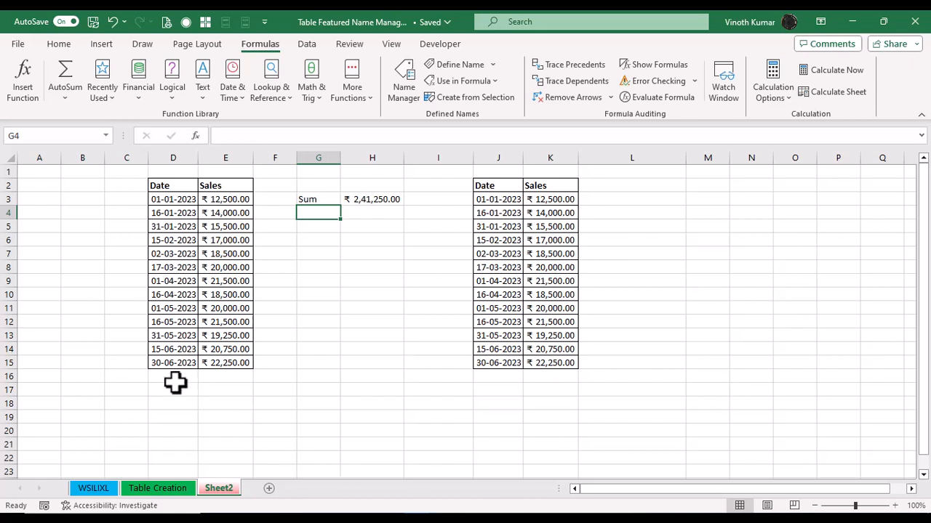
Step: Fill D16:D19 with the formula =D15+15 to extend the date series
{"action": "left_click_drag", "start_coordinate": [173, 377], "coordinate": [177, 415]}
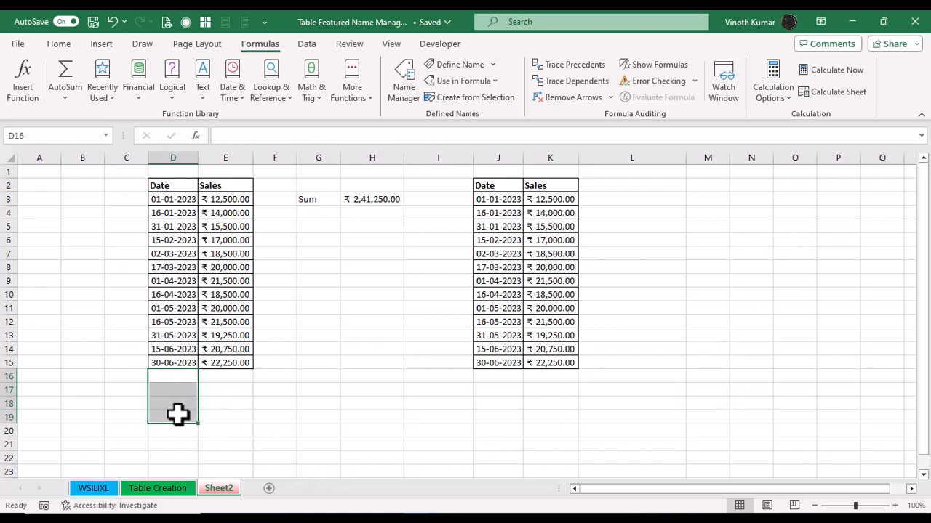
{"action": "type", "text": "="}
{"action": "key", "text": "Up"}
{"action": "type", "text": "+15"}
{"action": "key", "text": "ctrl+Return"}
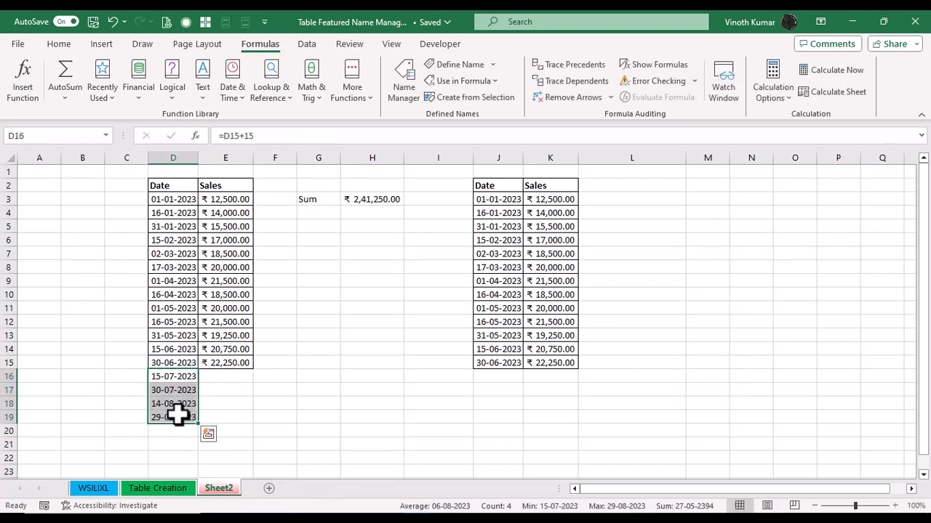
Step: Fill E16:E19 with the formula =E15+1250 to extend the sales values
{"action": "key", "text": "Right"}
{"action": "key", "text": "shift+Down"}
{"action": "key", "text": "shift+Down"}
{"action": "key", "text": "shift+Down"}
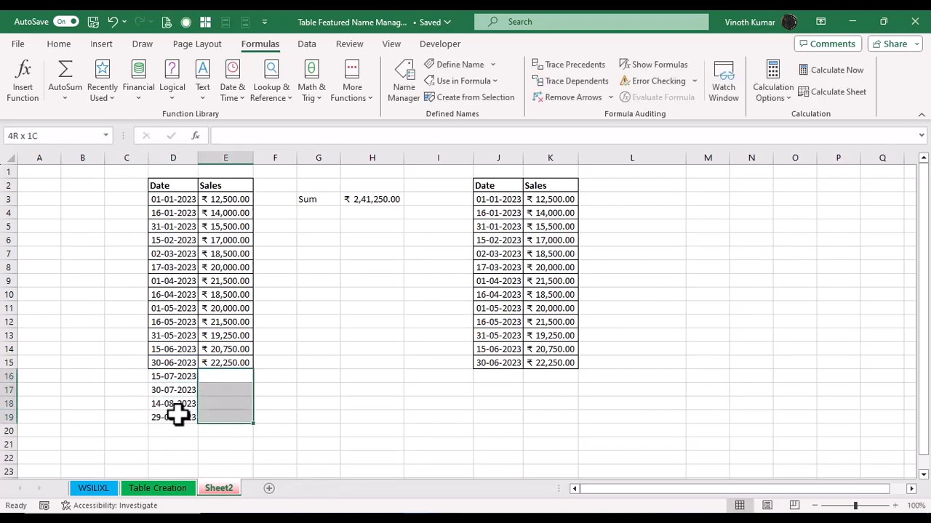
{"action": "type", "text": "="}
{"action": "key", "text": "Up"}
{"action": "type", "text": "+1250"}
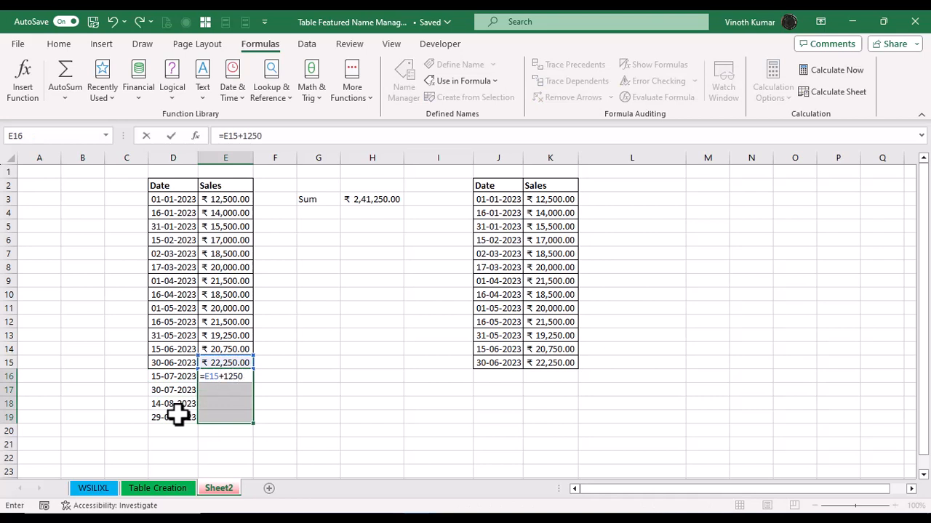
{"action": "key", "text": "ctrl+Return"}
{"action": "key", "text": "Down"}
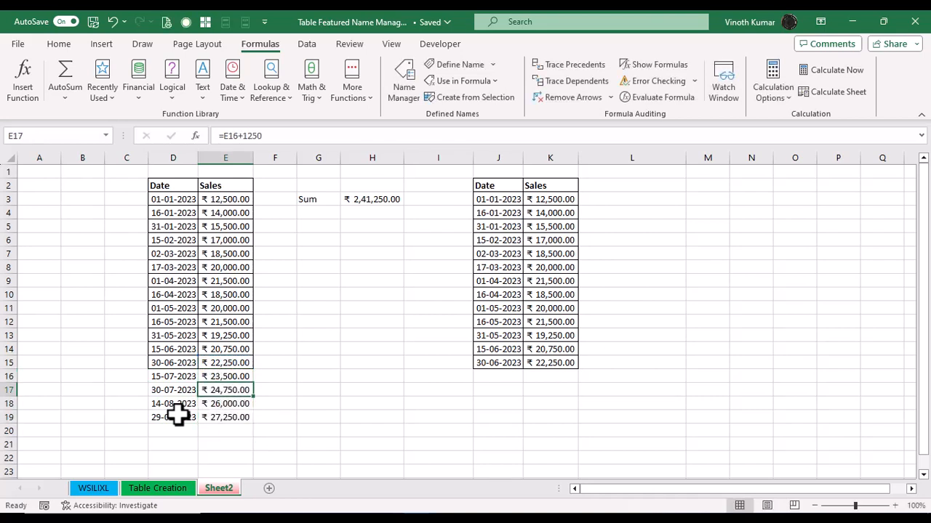
Step: Open the H3 formula to inspect which range the Sales name covers, then leave it unchanged
{"action": "double_click", "coordinate": [368, 201]}
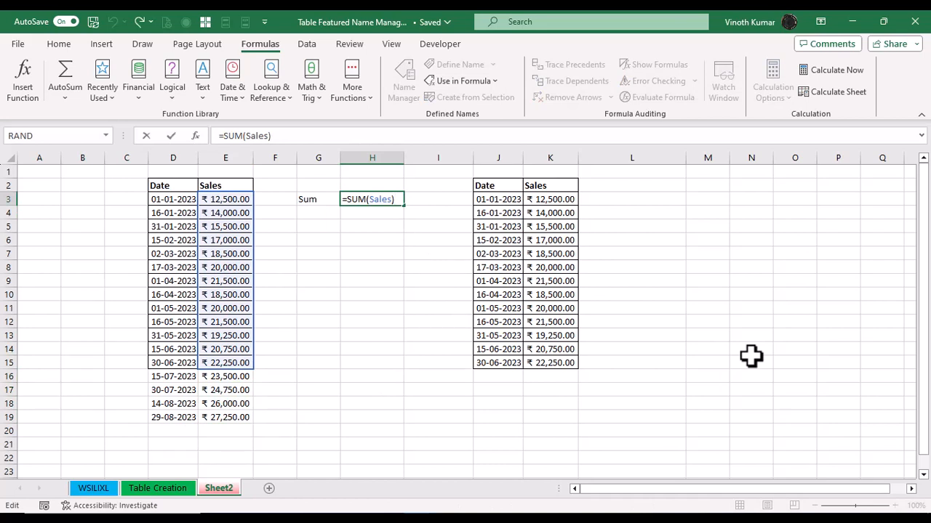
{"action": "key", "text": "Escape"}
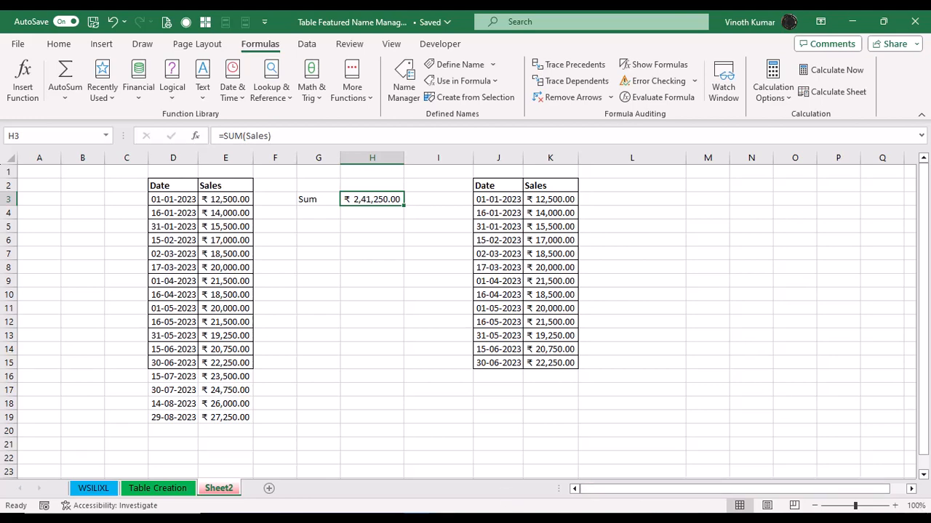
{"action": "left_click", "coordinate": [476, 518]}
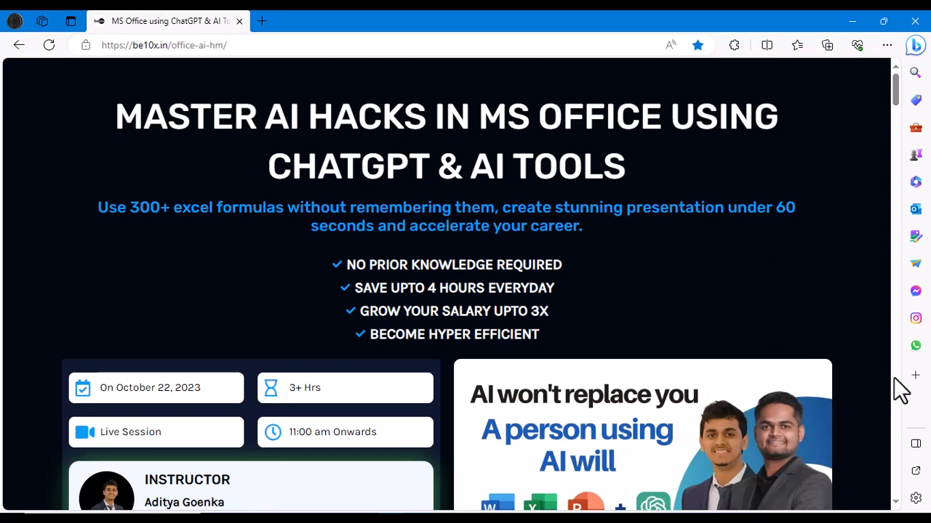
{"action": "left_click", "coordinate": [856, 22]}
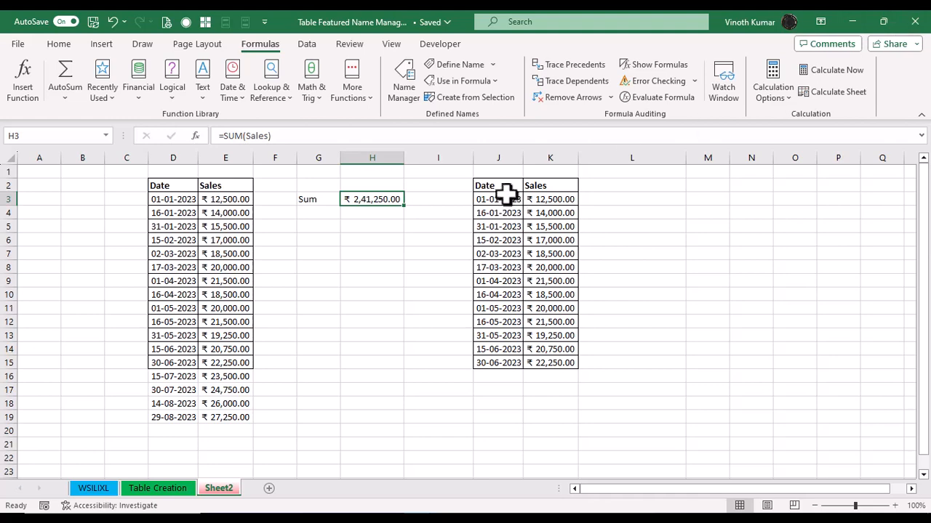
Step: Convert the data in J2:K15 into a table with headers
{"action": "left_click", "coordinate": [501, 187]}
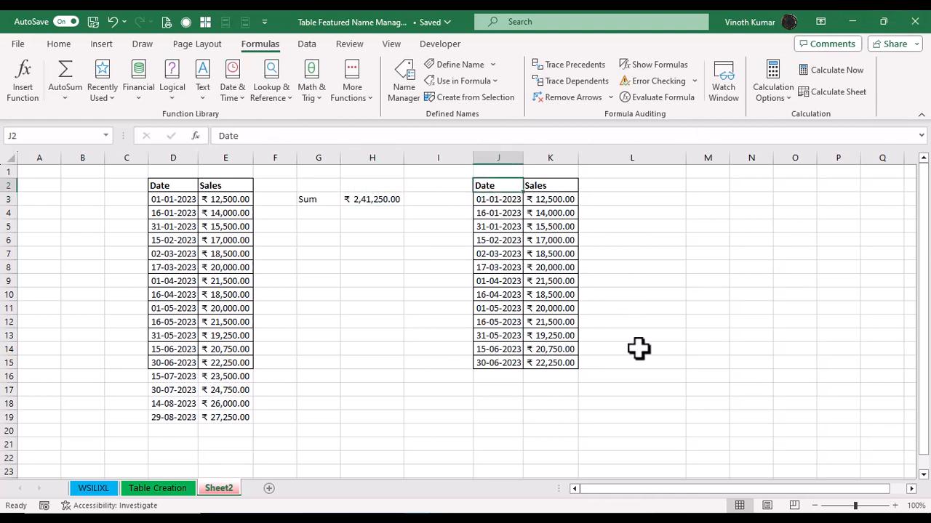
{"action": "left_click", "coordinate": [100, 44]}
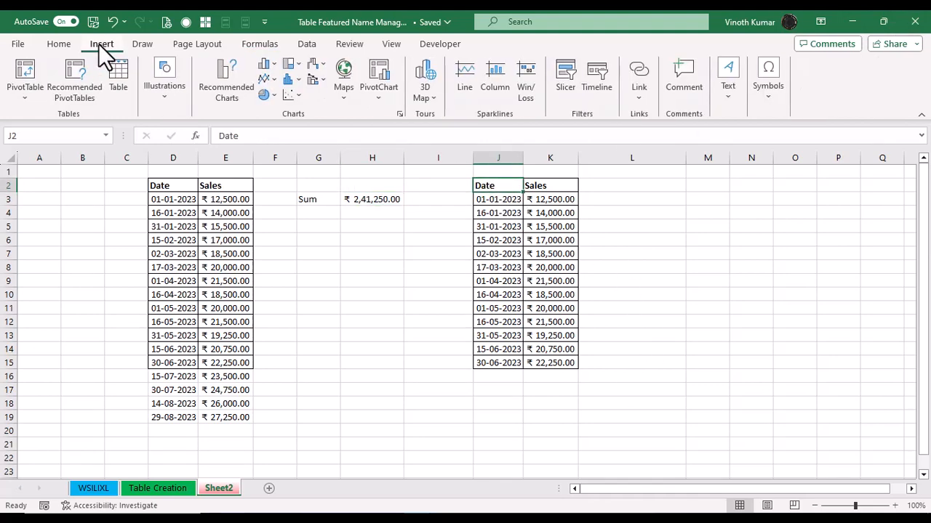
{"action": "left_click", "coordinate": [122, 78]}
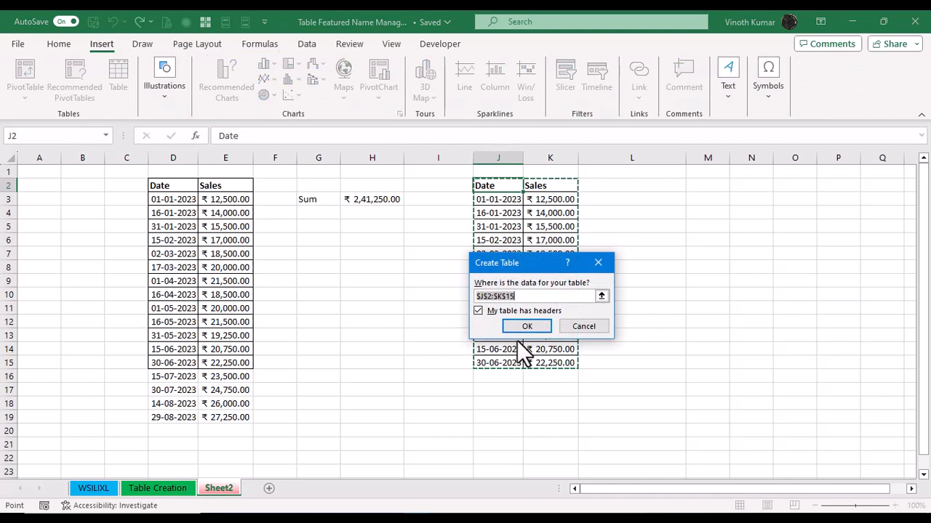
{"action": "left_click_drag", "start_coordinate": [532, 264], "coordinate": [353, 258]}
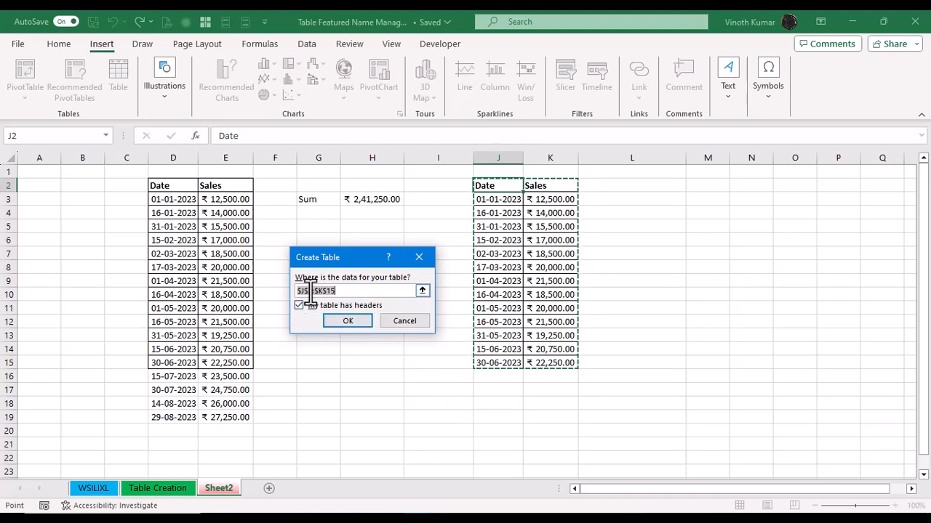
{"action": "left_click", "coordinate": [349, 323]}
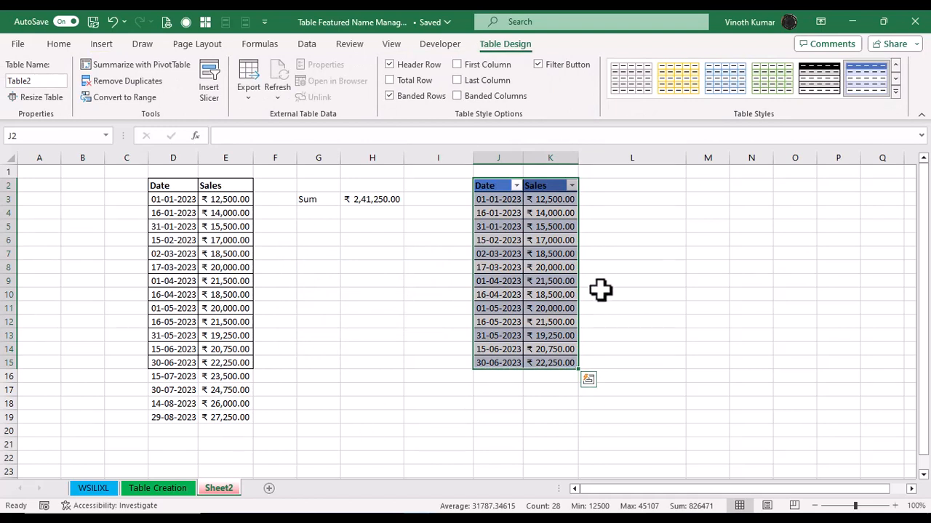
Step: Rename the table as Raw_Data
{"action": "left_click", "coordinate": [57, 81]}
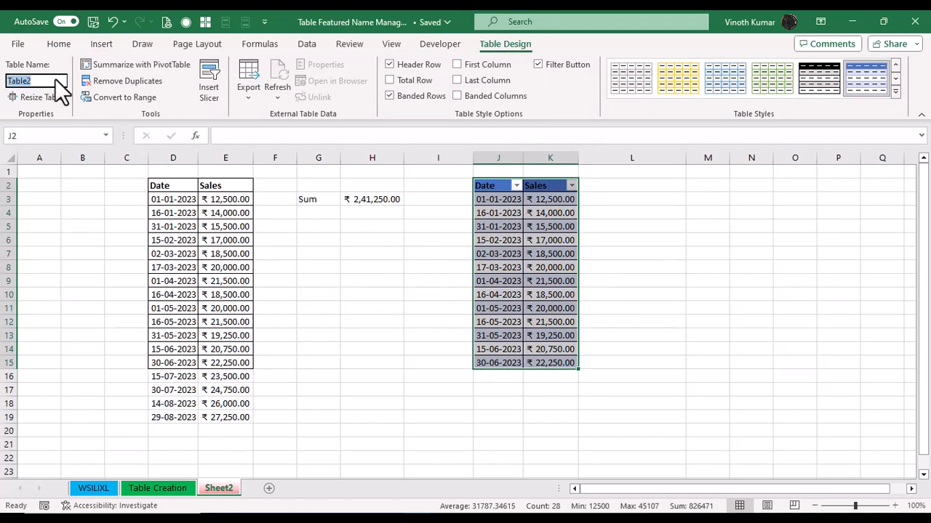
{"action": "key", "text": "BackSpace"}
{"action": "type", "text": "Raw_Data"}
{"action": "key", "text": "Return"}
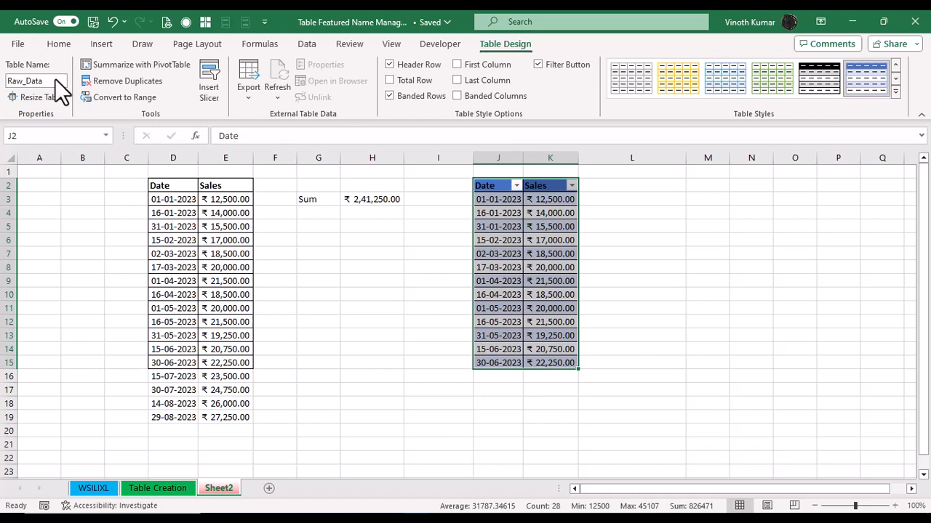
Step: Try to rename the table as Raw Data
{"action": "left_click", "coordinate": [58, 80]}
{"action": "key", "text": "Return"}
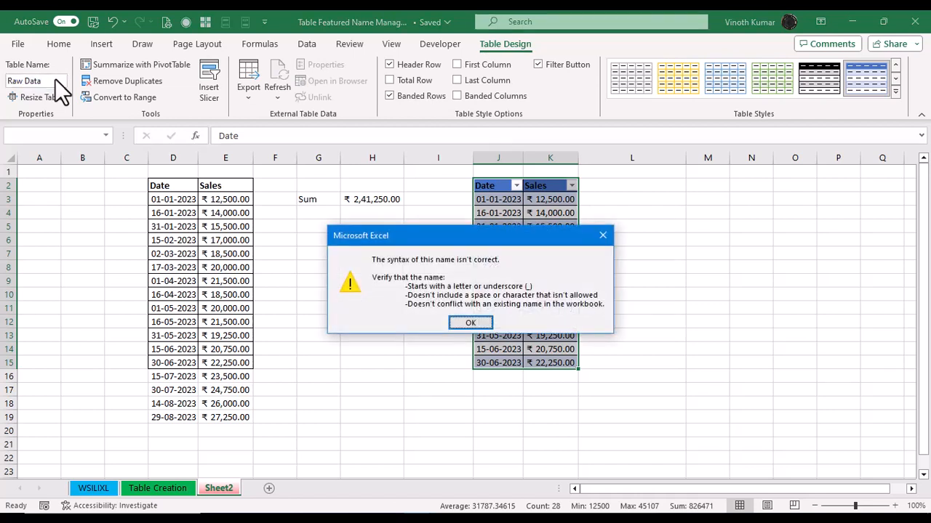
{"action": "key", "text": "Return"}
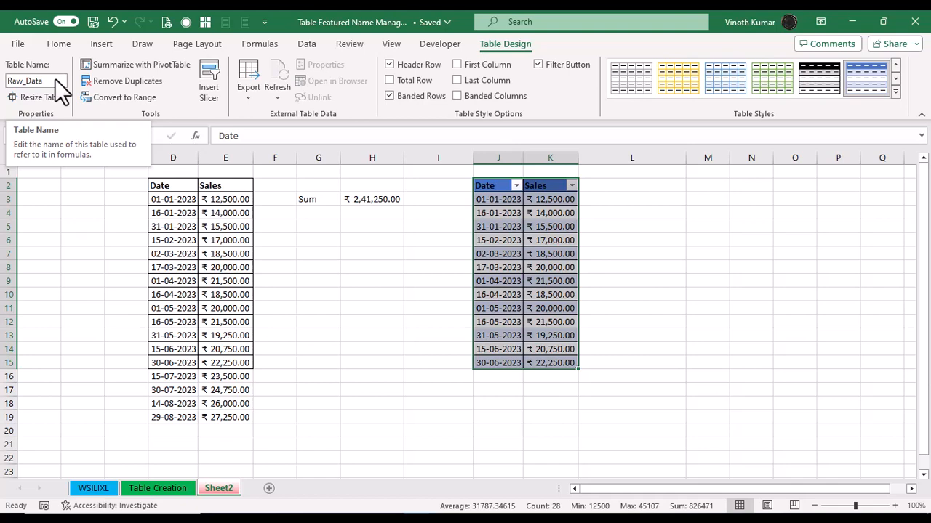
Step: Enter the label SUM in cell M3
{"action": "left_click", "coordinate": [690, 197]}
{"action": "type", "text": "SUM"}
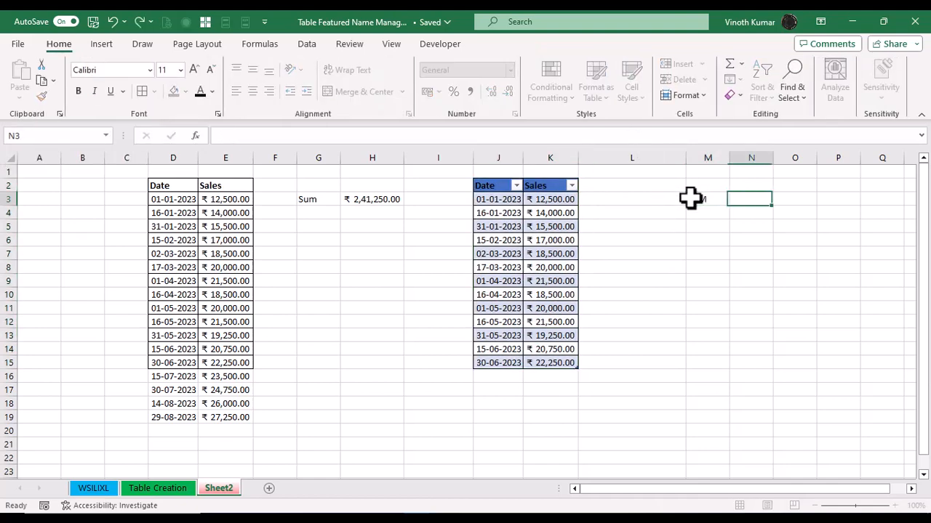
{"action": "key", "text": "Tab"}
{"action": "type", "text": "="}
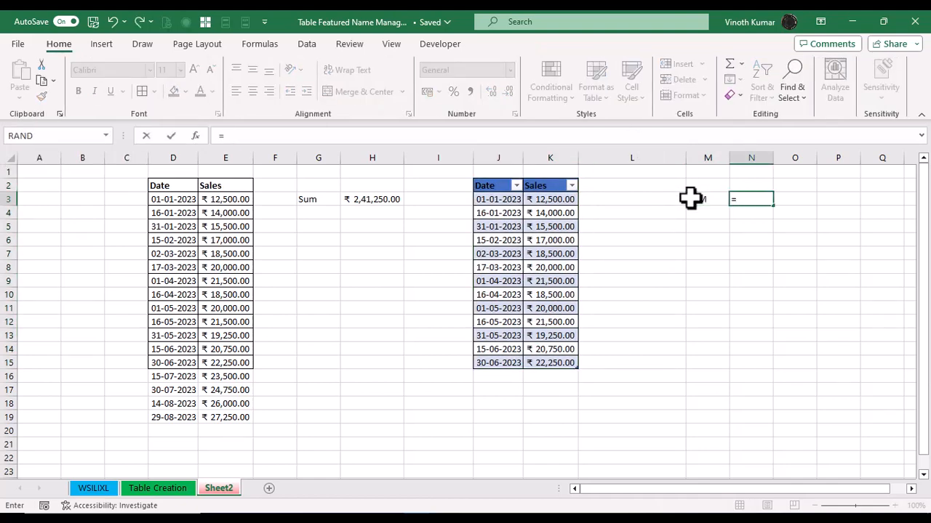
{"action": "key", "text": "Escape"}
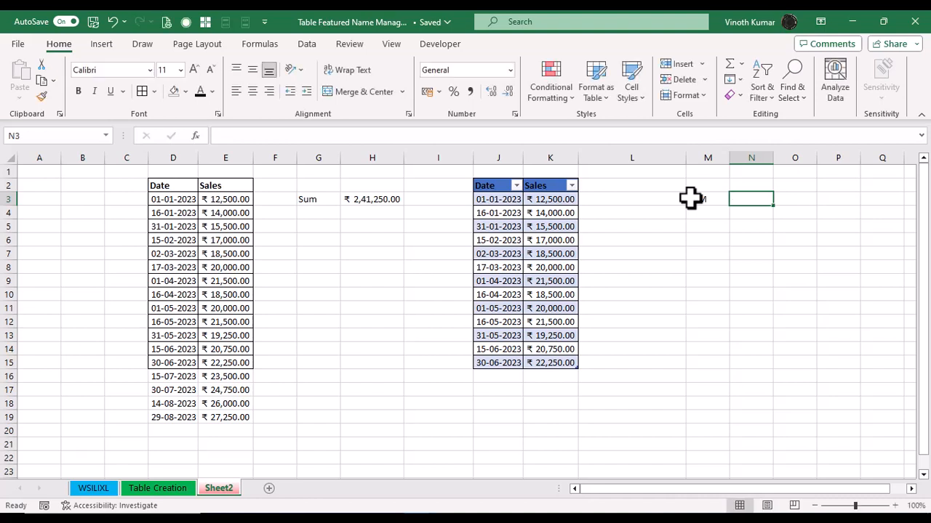
Step: Try to create names from the top row of the table range J2:K15
{"action": "left_click", "coordinate": [494, 176]}
{"action": "key", "text": "shift+Right"}
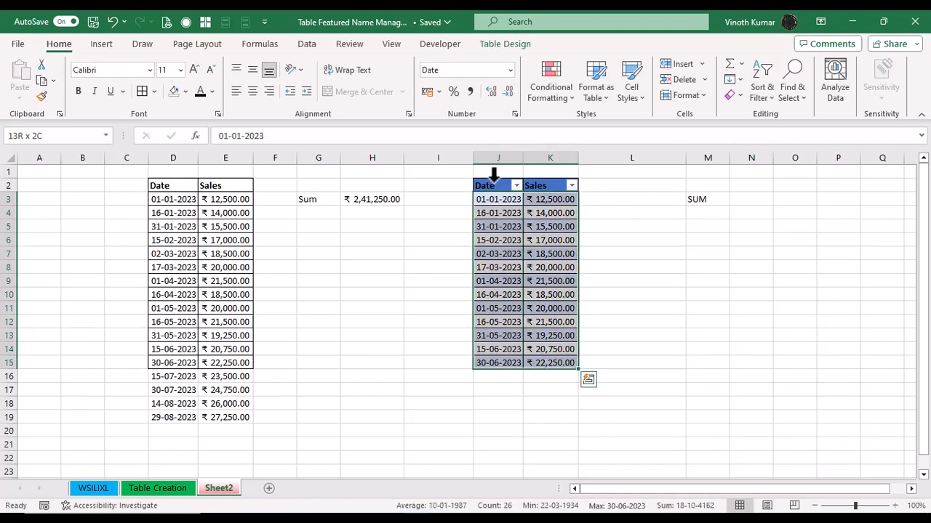
{"action": "left_click_drag", "start_coordinate": [497, 186], "coordinate": [544, 364]}
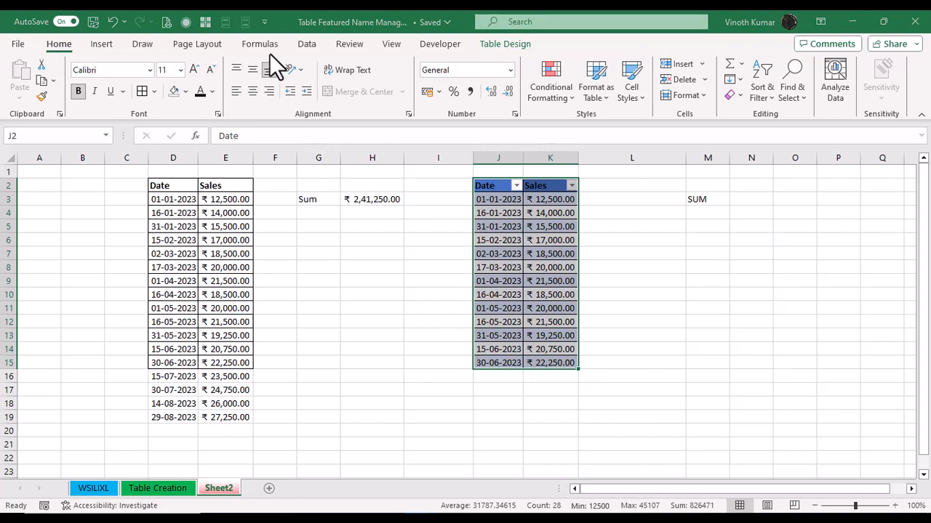
{"action": "key", "text": "ctrl+shift+F3"}
{"action": "left_click", "coordinate": [289, 264]}
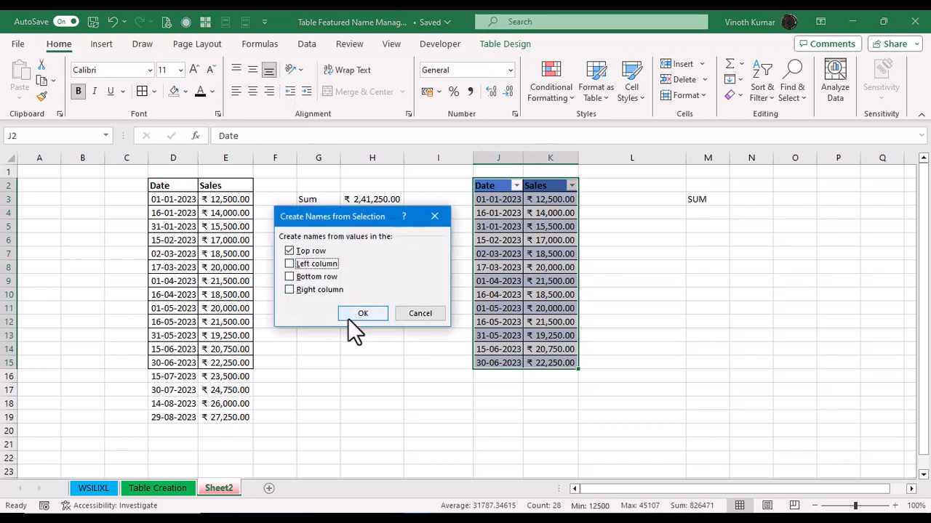
{"action": "left_click", "coordinate": [376, 313]}
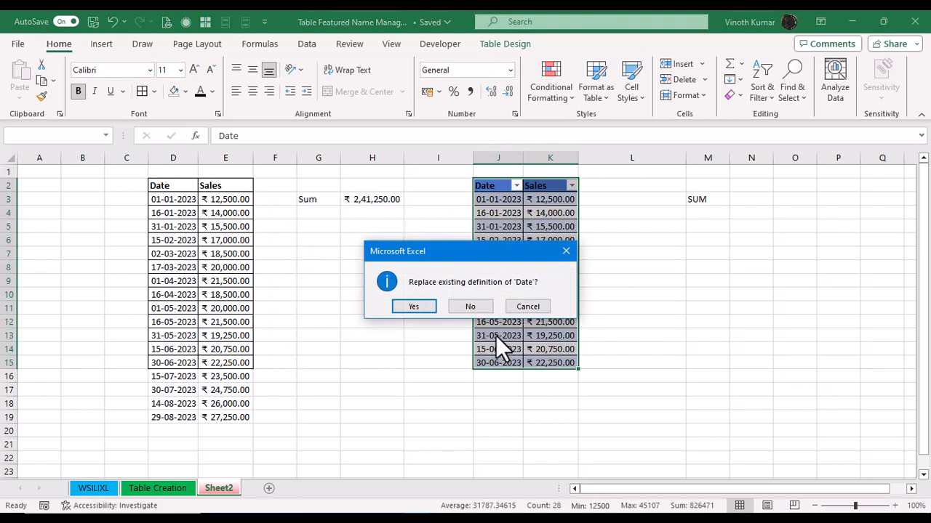
{"action": "left_click", "coordinate": [523, 307]}
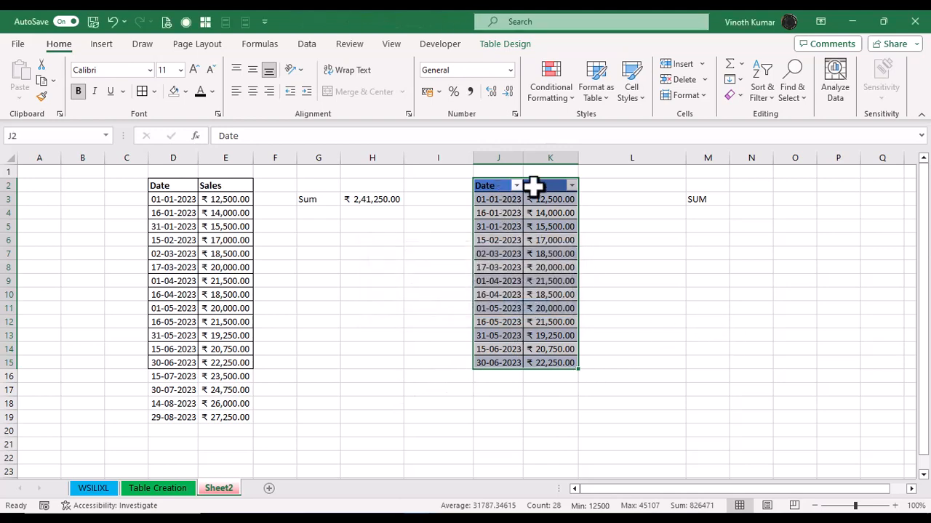
Step: Review the workbook's defined names in Name Manager
{"action": "left_click", "coordinate": [547, 185]}
{"action": "left_click_drag", "start_coordinate": [547, 186], "coordinate": [550, 360]}
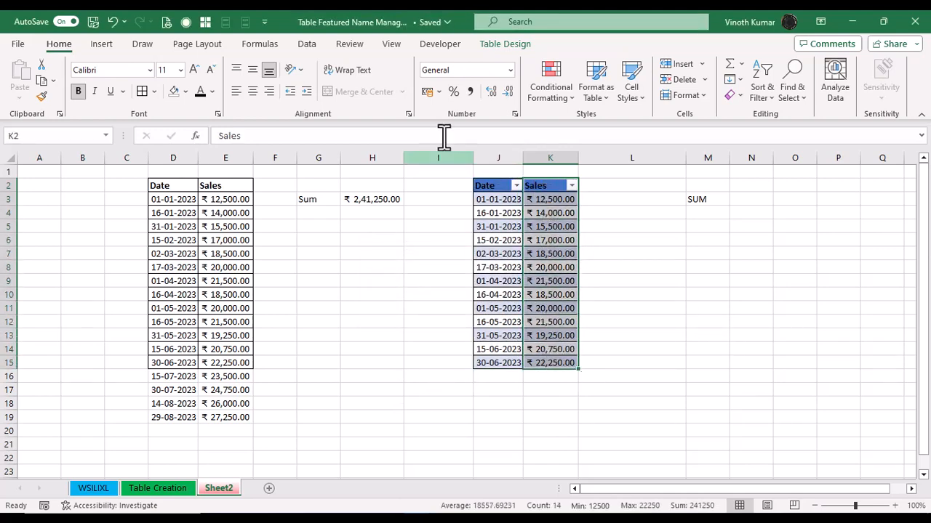
{"action": "left_click", "coordinate": [268, 47]}
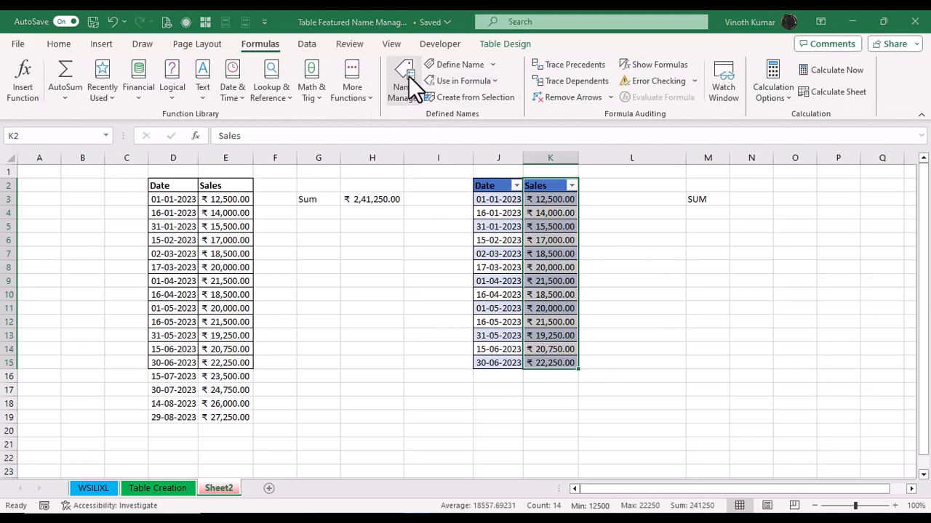
{"action": "left_click", "coordinate": [407, 81]}
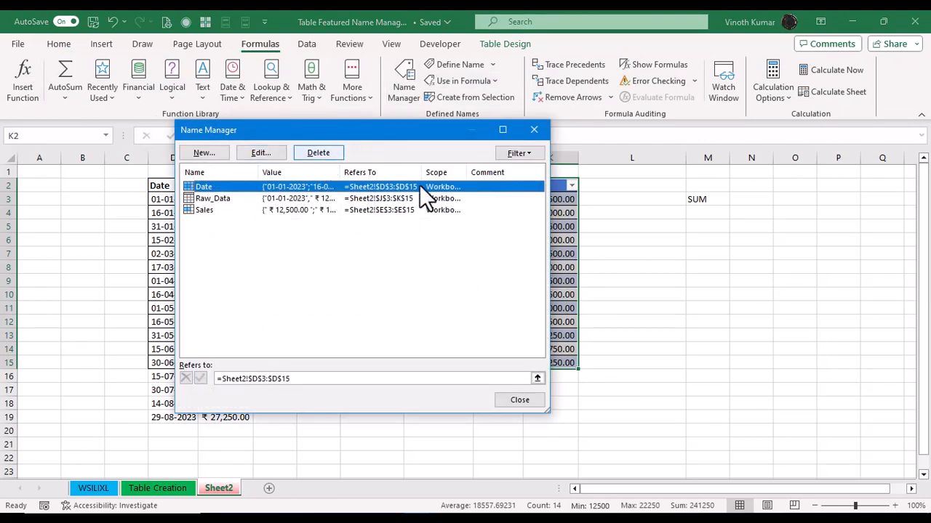
{"action": "left_click", "coordinate": [204, 153]}
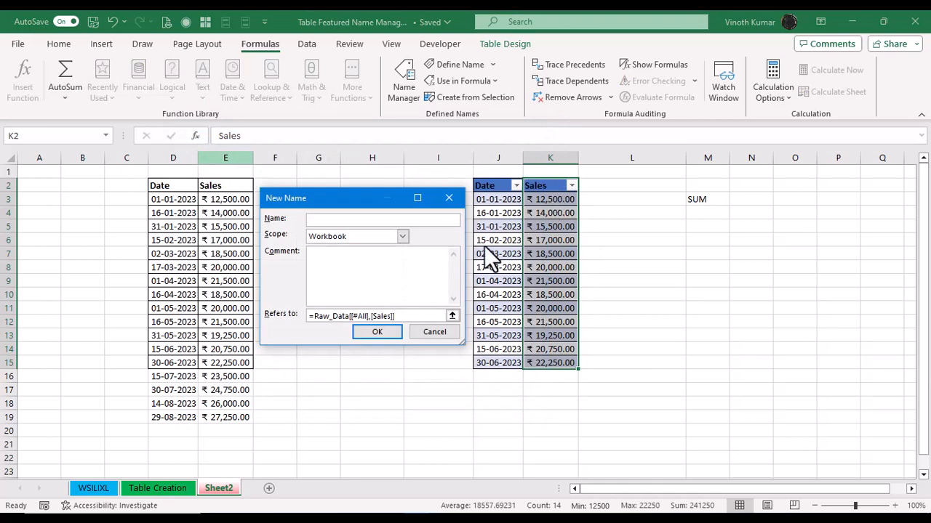
{"action": "left_click", "coordinate": [441, 334]}
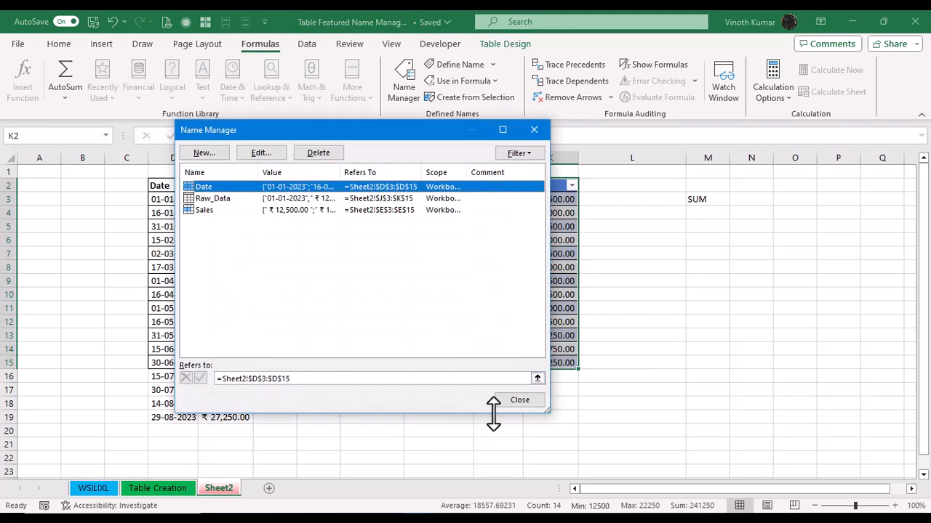
{"action": "left_click", "coordinate": [519, 401]}
Step: Define a new name SalesTablewithNM referring to the table's Sales column
{"action": "left_click", "coordinate": [550, 188]}
{"action": "left_click_drag", "start_coordinate": [550, 188], "coordinate": [550, 367]}
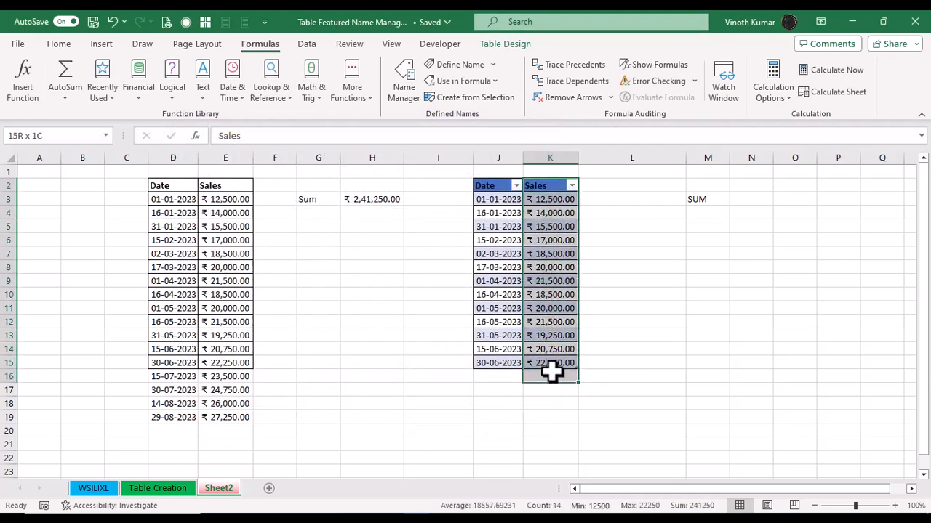
{"action": "left_click", "coordinate": [462, 65]}
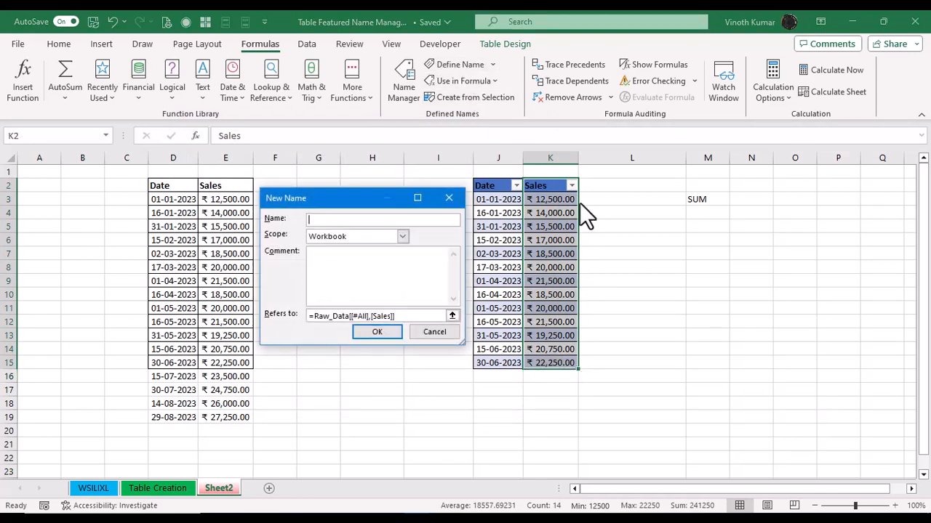
{"action": "type", "text": "SalesTablewithNM"}
{"action": "key", "text": "Return"}
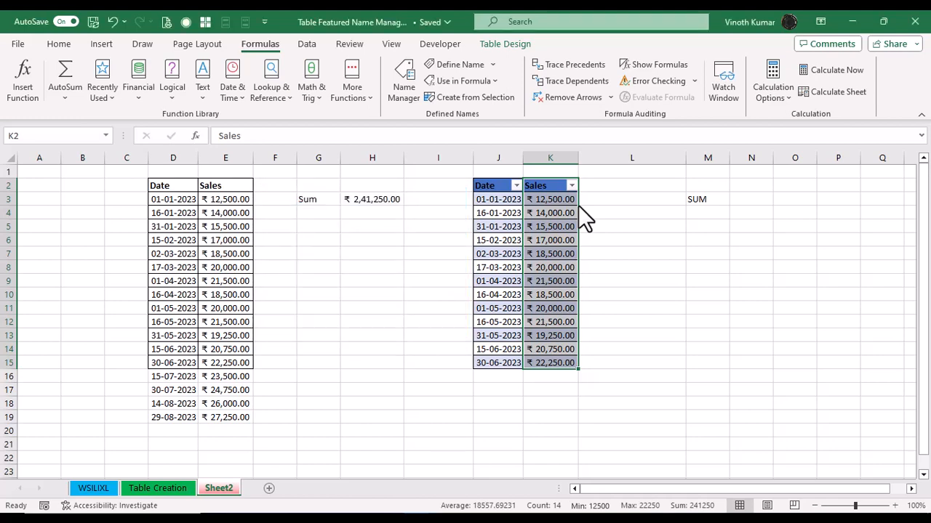
Step: Enter =SUM(SalesTablewithNM) in N3 and format it as Accounting
{"action": "left_click", "coordinate": [737, 201]}
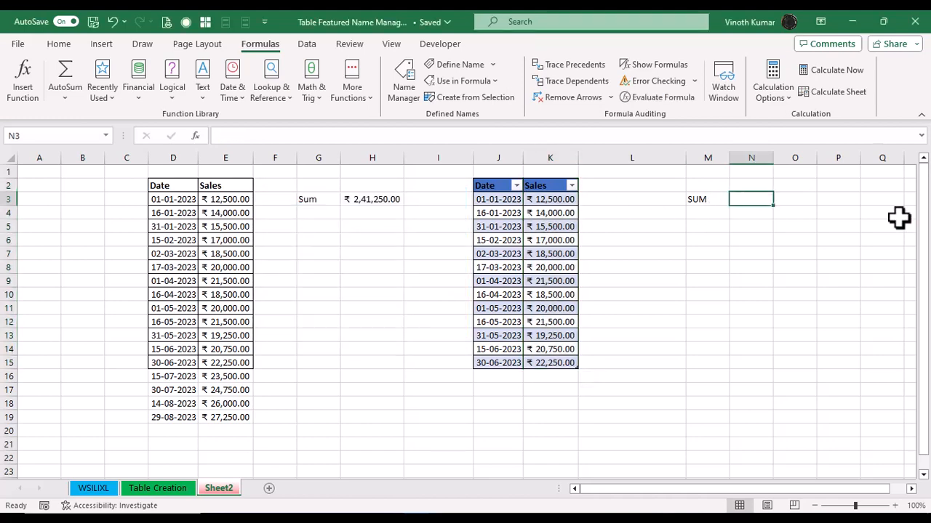
{"action": "type", "text": "=sum"}
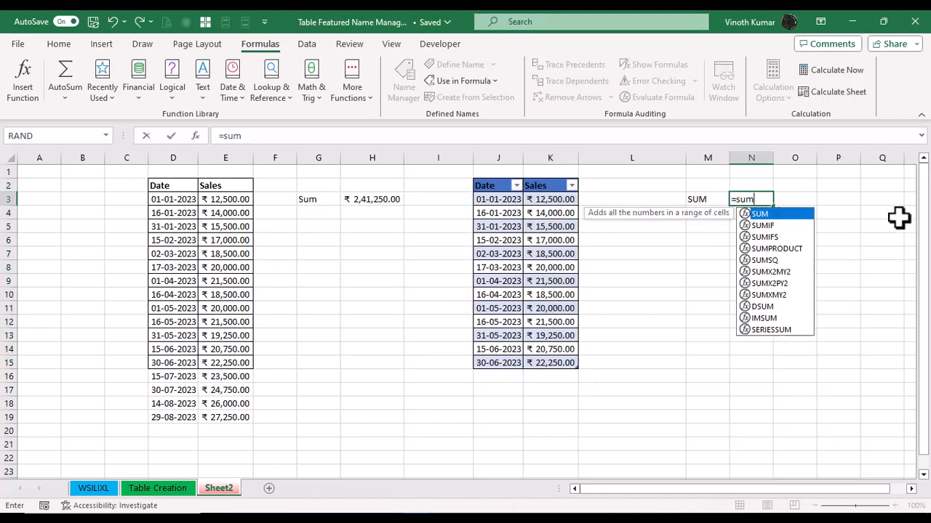
{"action": "key", "text": "Tab"}
{"action": "type", "text": "sale"}
{"action": "key", "text": "Down"}
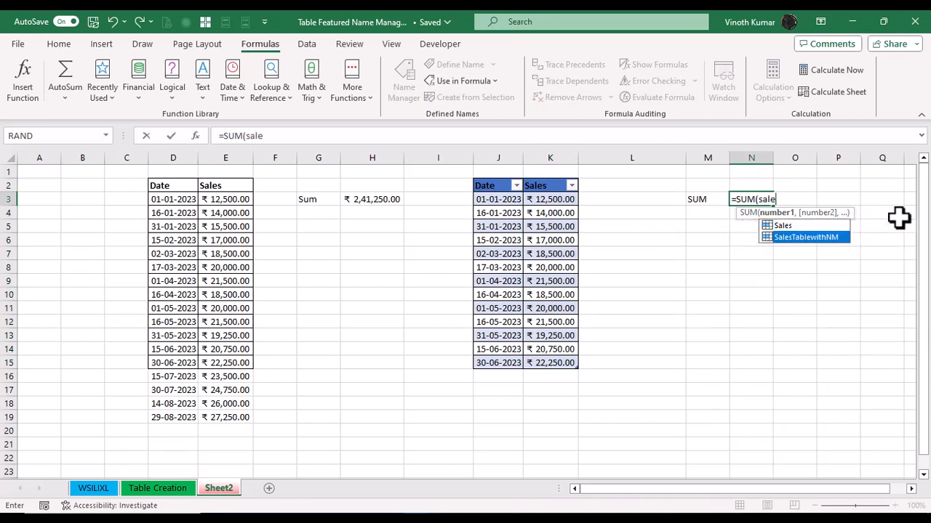
{"action": "key", "text": "Tab"}
{"action": "type", "text": "_"}
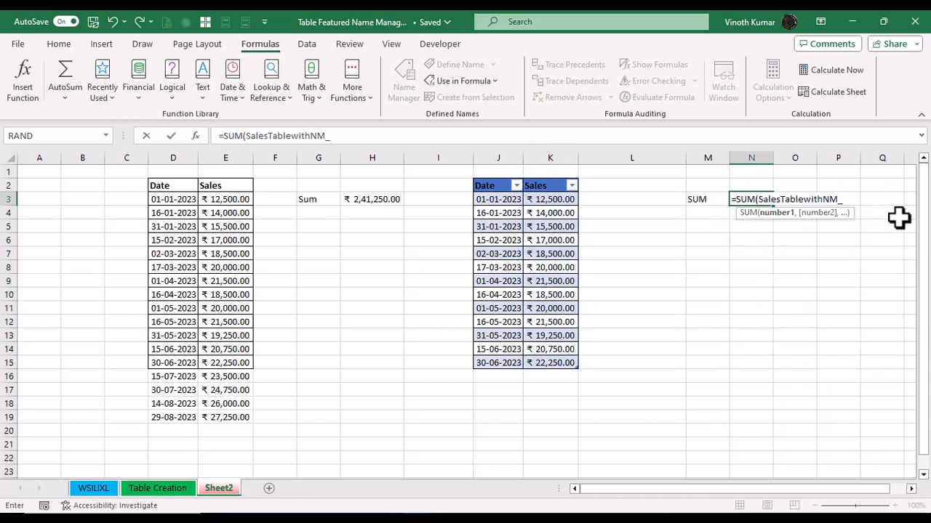
{"action": "key", "text": "BackSpace"}
{"action": "type", "text": ")"}
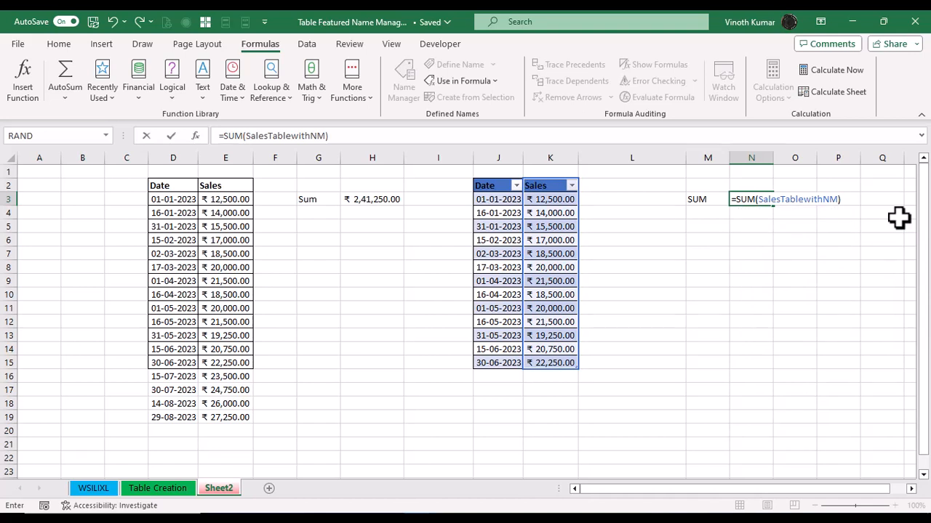
{"action": "key", "text": "Return"}
{"action": "key", "text": "Up"}
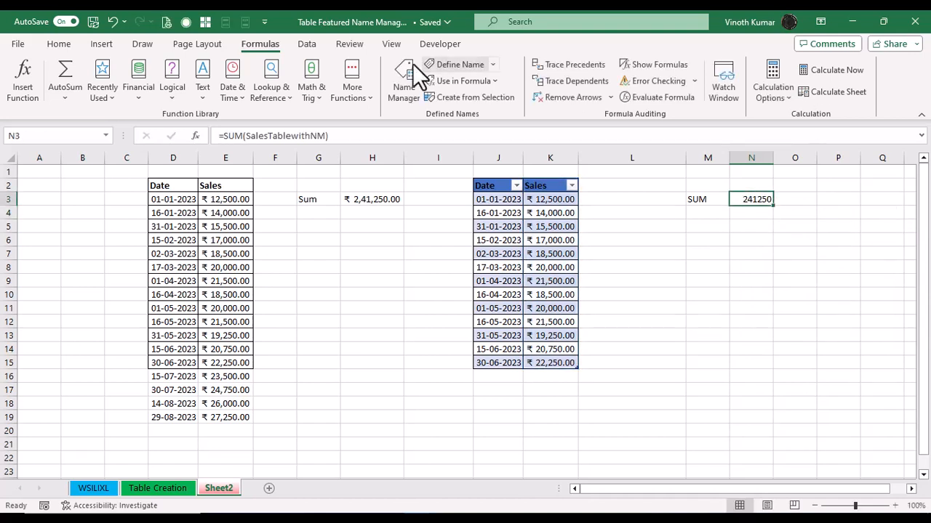
{"action": "left_click", "coordinate": [59, 45]}
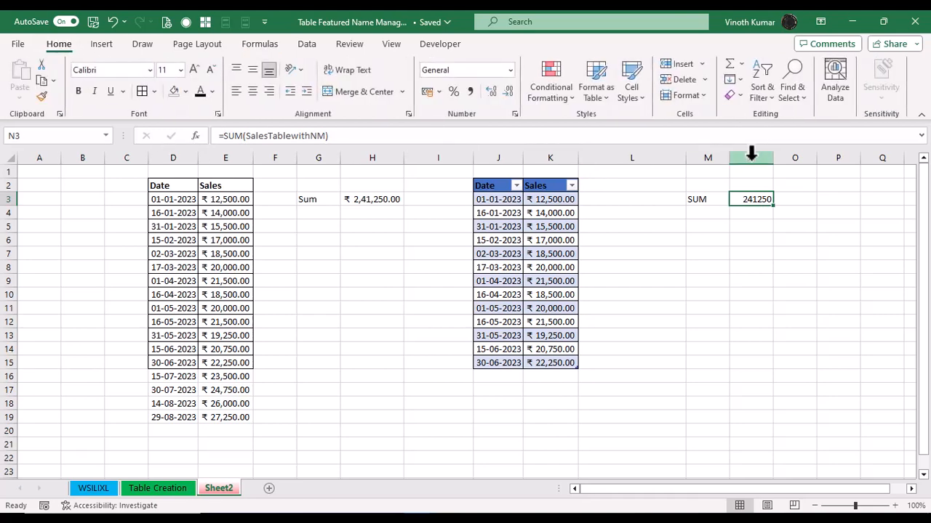
{"action": "left_click", "coordinate": [427, 91]}
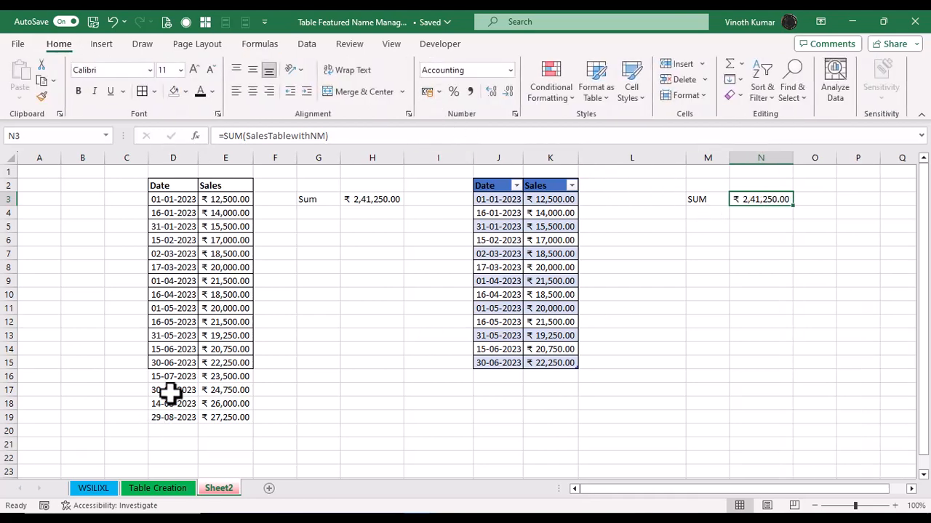
Step: Copy the new rows D16:E19 and paste them directly below the table starting at J16
{"action": "left_click", "coordinate": [188, 379]}
{"action": "left_click_drag", "start_coordinate": [187, 378], "coordinate": [224, 417]}
{"action": "key", "text": "ctrl+c"}
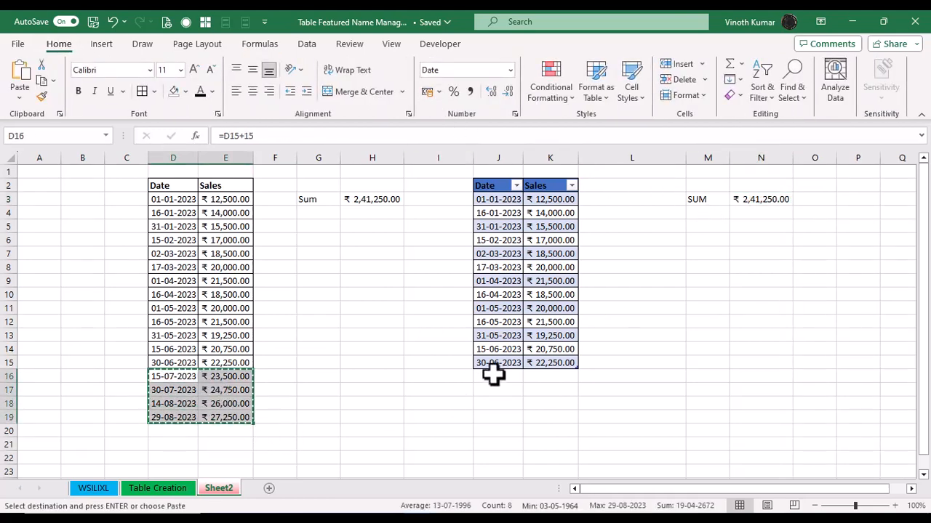
{"action": "left_click", "coordinate": [496, 376]}
{"action": "key", "text": "ctrl+v"}
{"action": "key", "text": "Escape"}
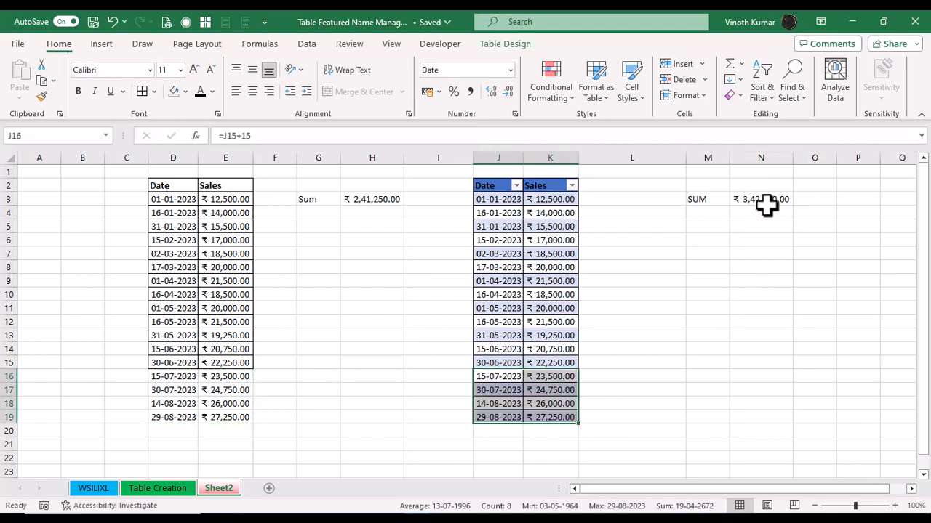
Step: Switch to the Table Creation sheet
{"action": "left_click", "coordinate": [725, 320]}
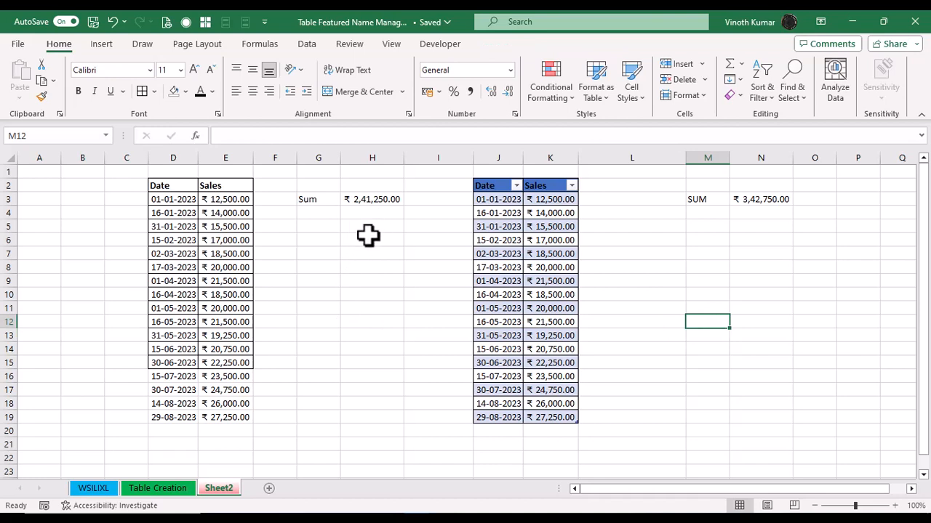
{"action": "left_click", "coordinate": [207, 242]}
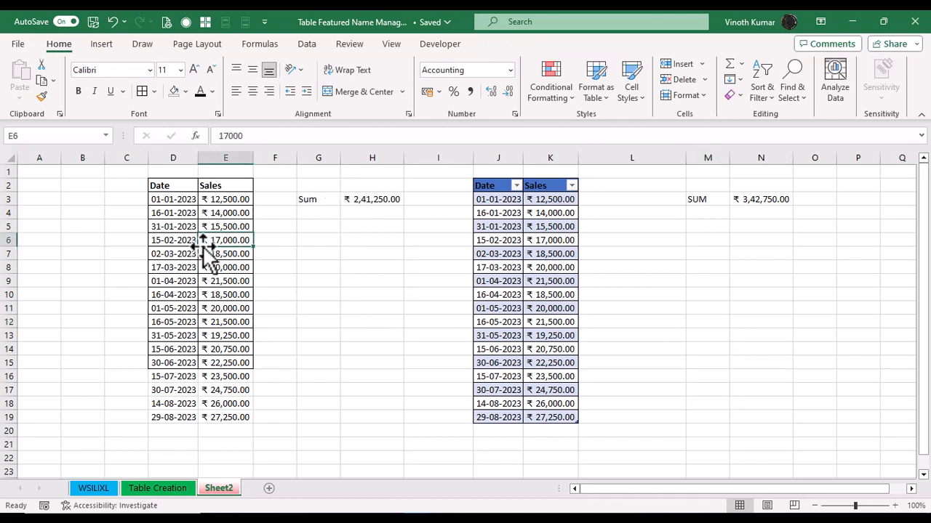
{"action": "left_click", "coordinate": [529, 251]}
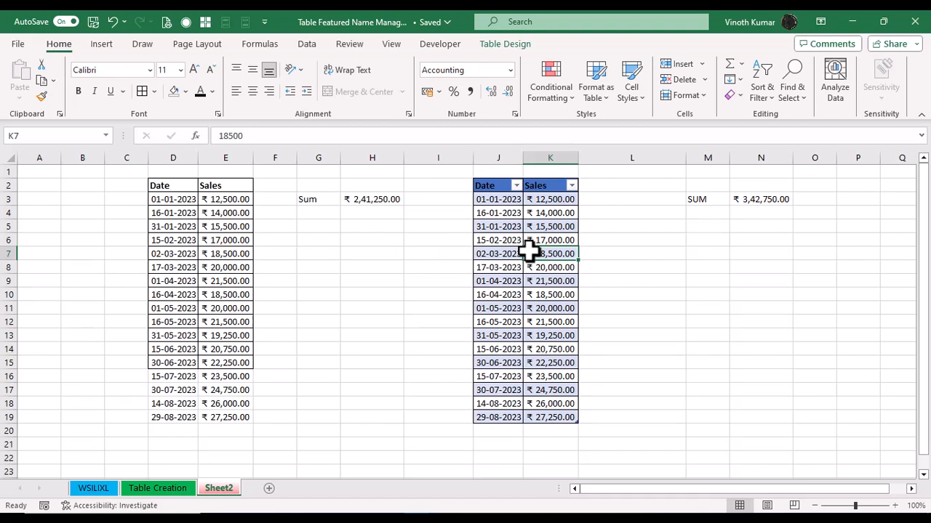
{"action": "key", "text": "ctrl+Page_Up"}
{"action": "key", "text": "ctrl+Page_Up"}
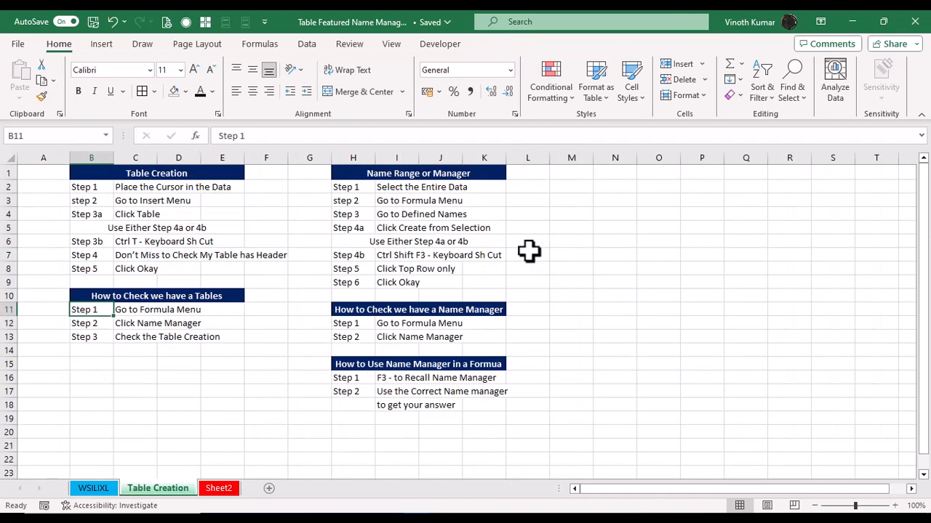